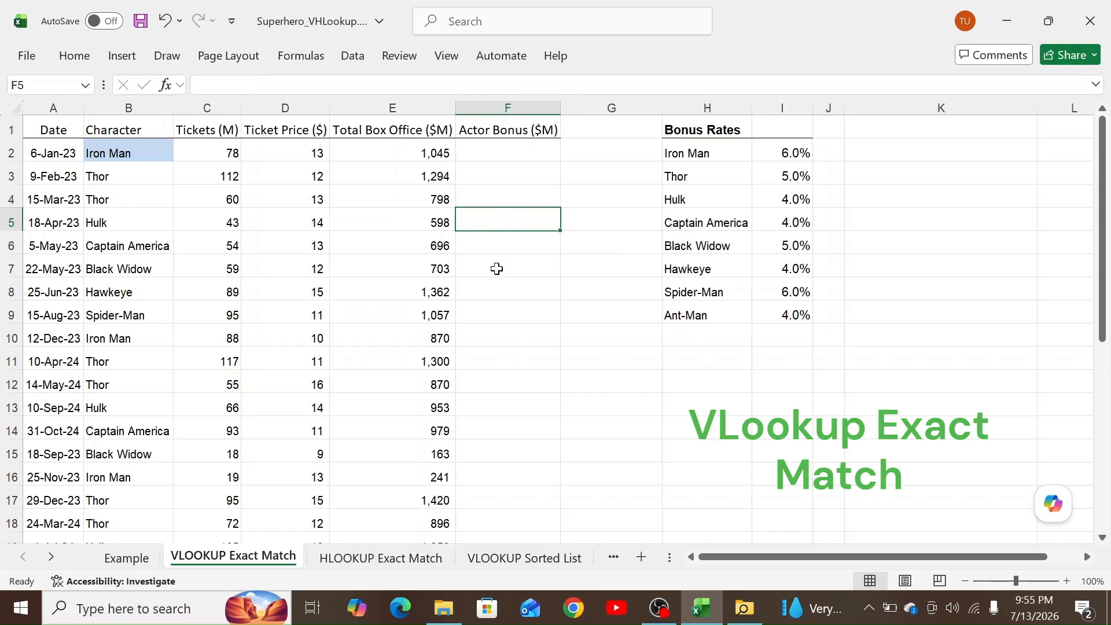
Begin =VLOOKUP(B2, in Actor Bonus cell F2, using the character name as the lookup value.
{"action": "left_click", "coordinate": [528, 157]}
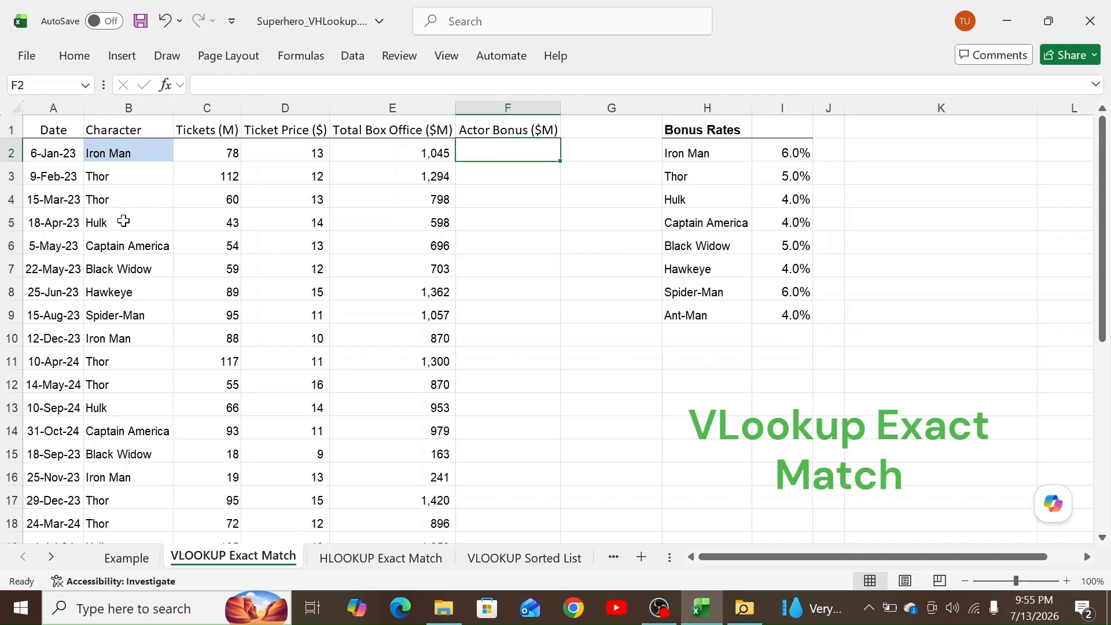
{"action": "type", "text": "="}
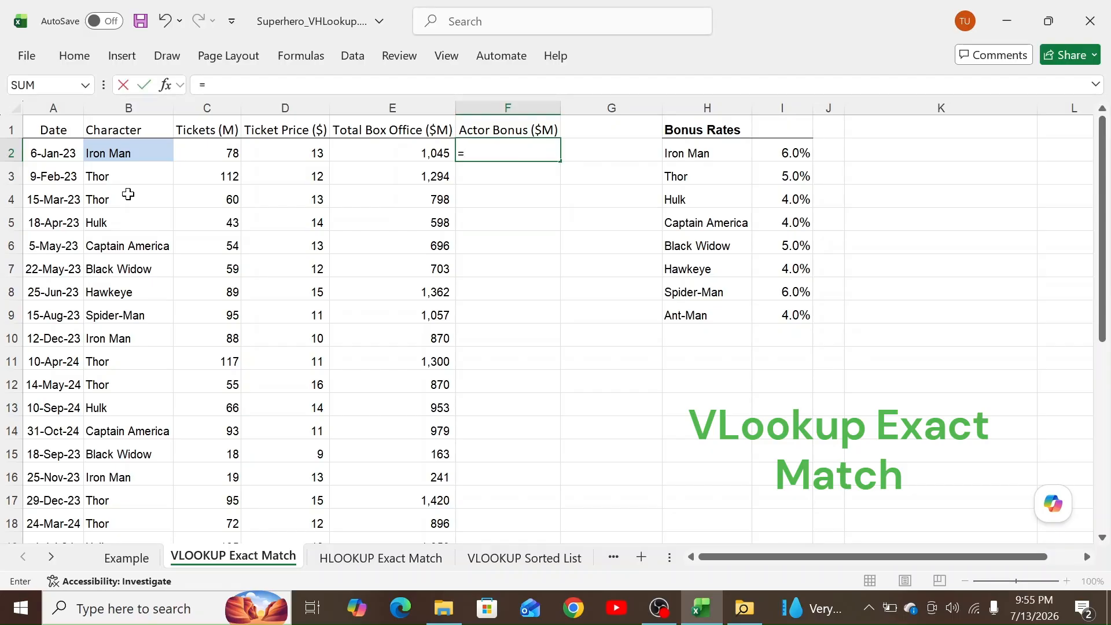
{"action": "type", "text": "vl"}
{"action": "key", "text": "Tab"}
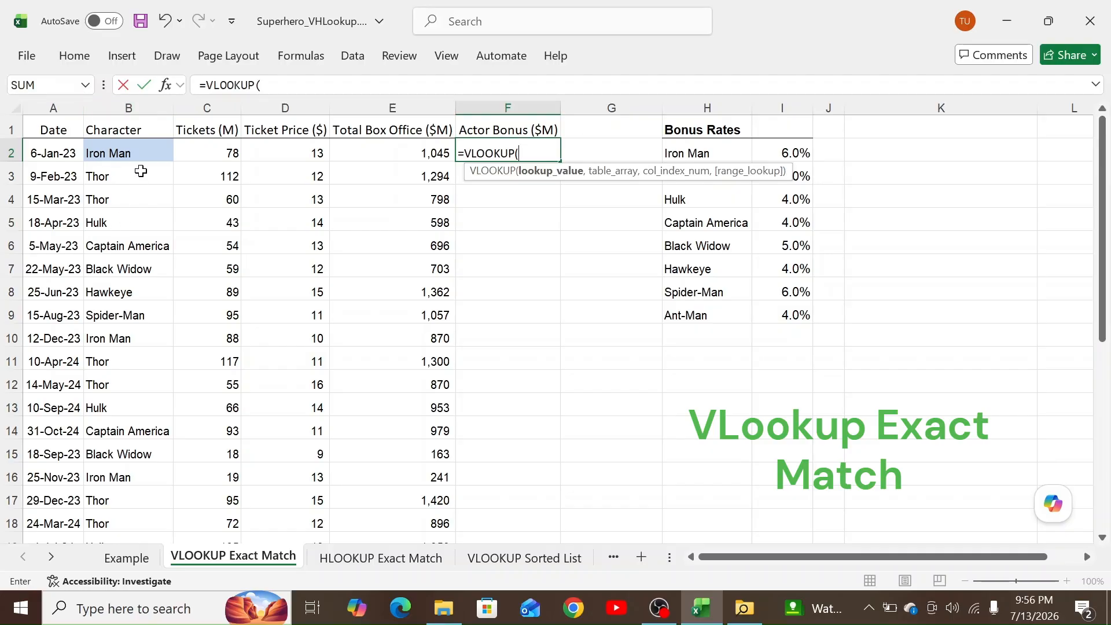
{"action": "left_click", "coordinate": [142, 149]}
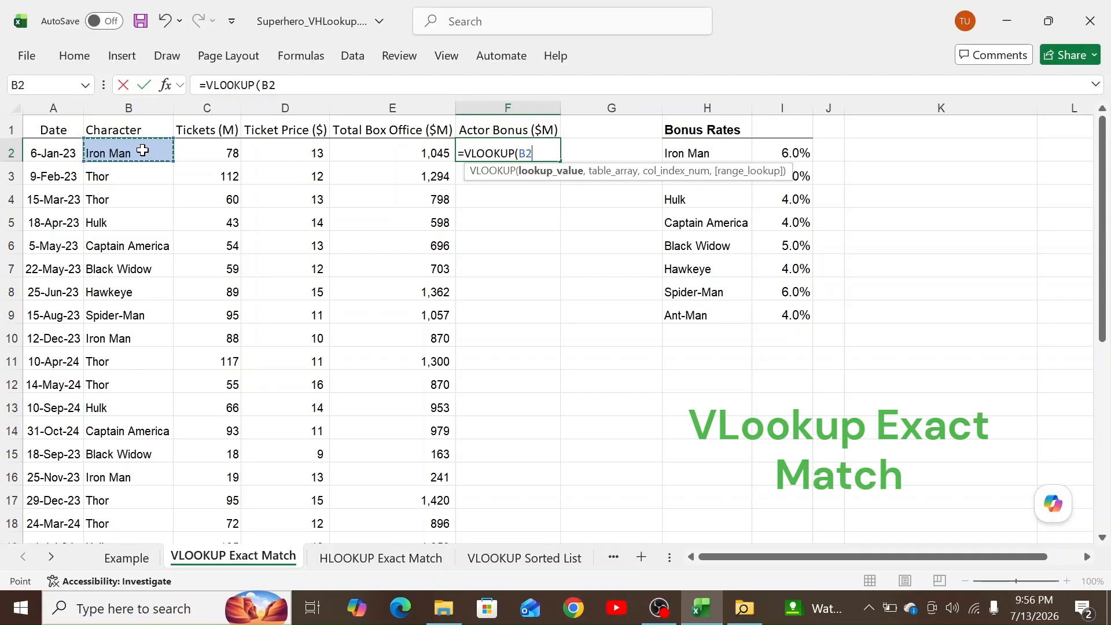
{"action": "type", "text": ","}
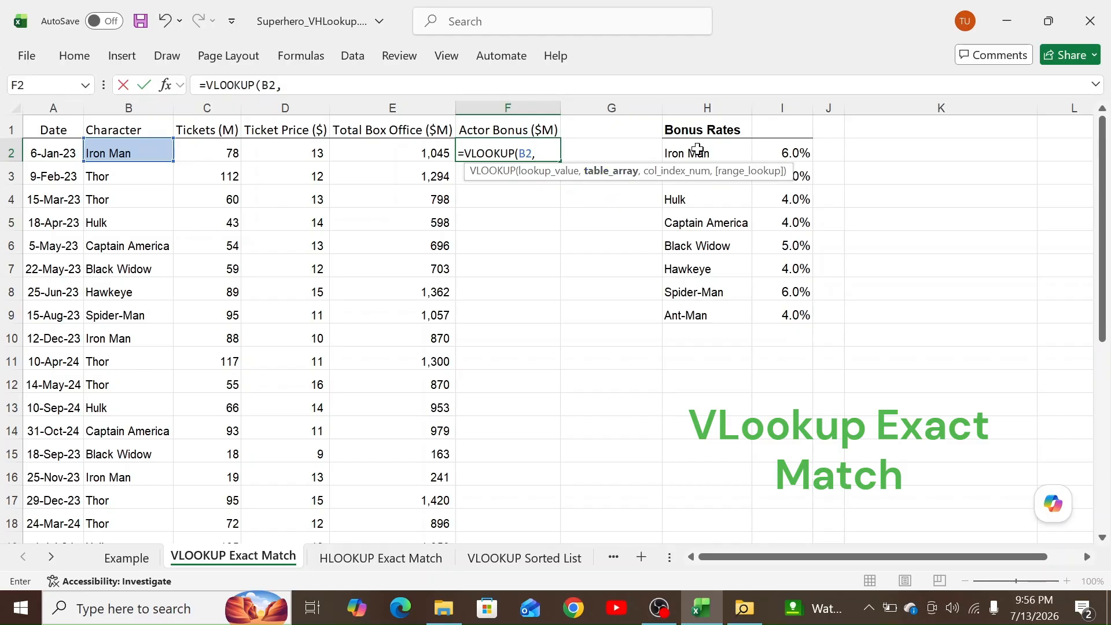
Complete F2 as =VLOOKUP(B2,$H$2:$I$9,1,false) with the Bonus Rates range locked.
{"action": "left_click_drag", "start_coordinate": [695, 152], "coordinate": [791, 312]}
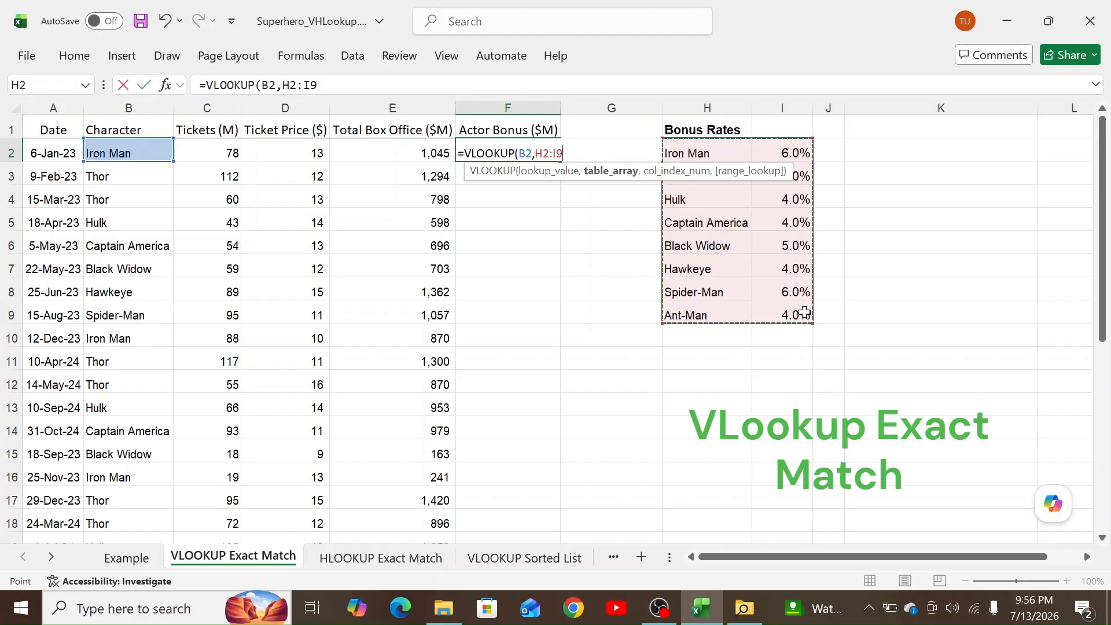
{"action": "key", "text": "F4"}
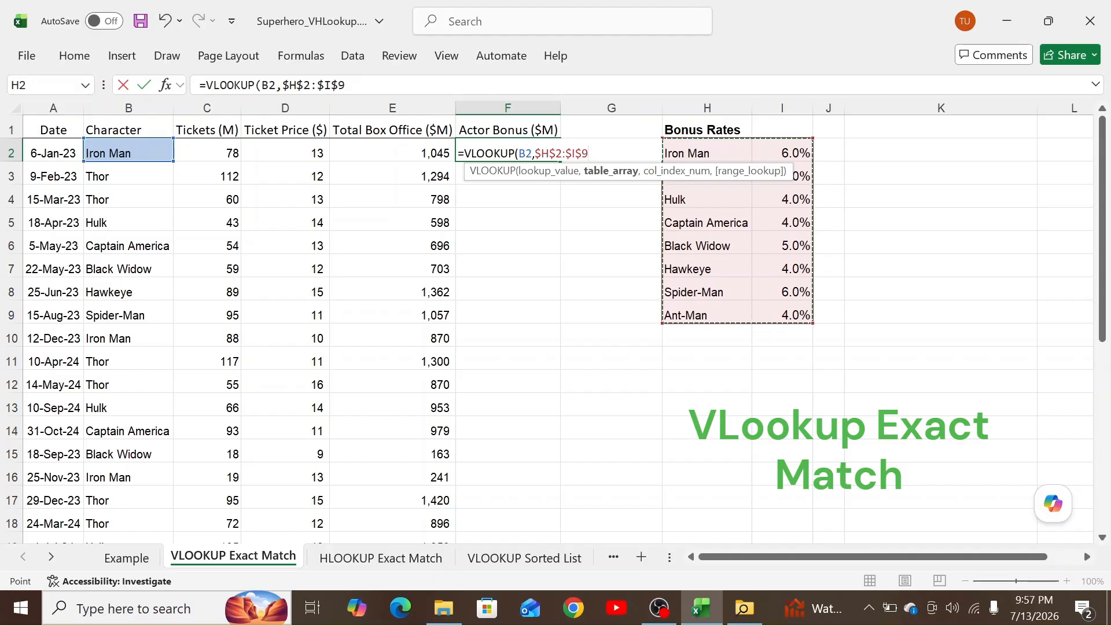
{"action": "type", "text": ","}
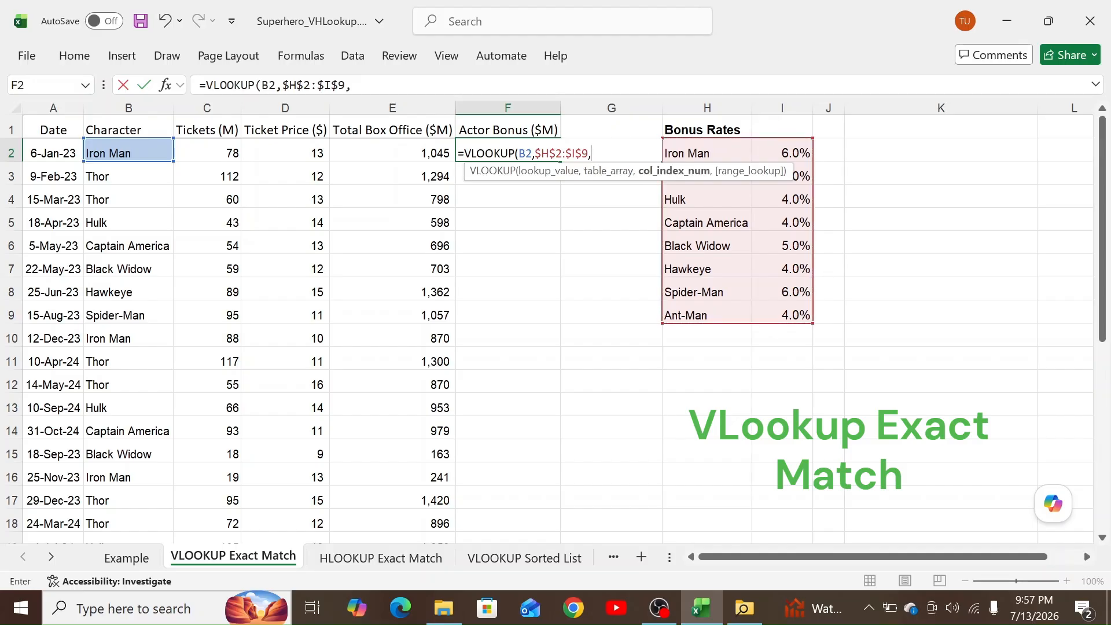
{"action": "type", "text": "1,false"}
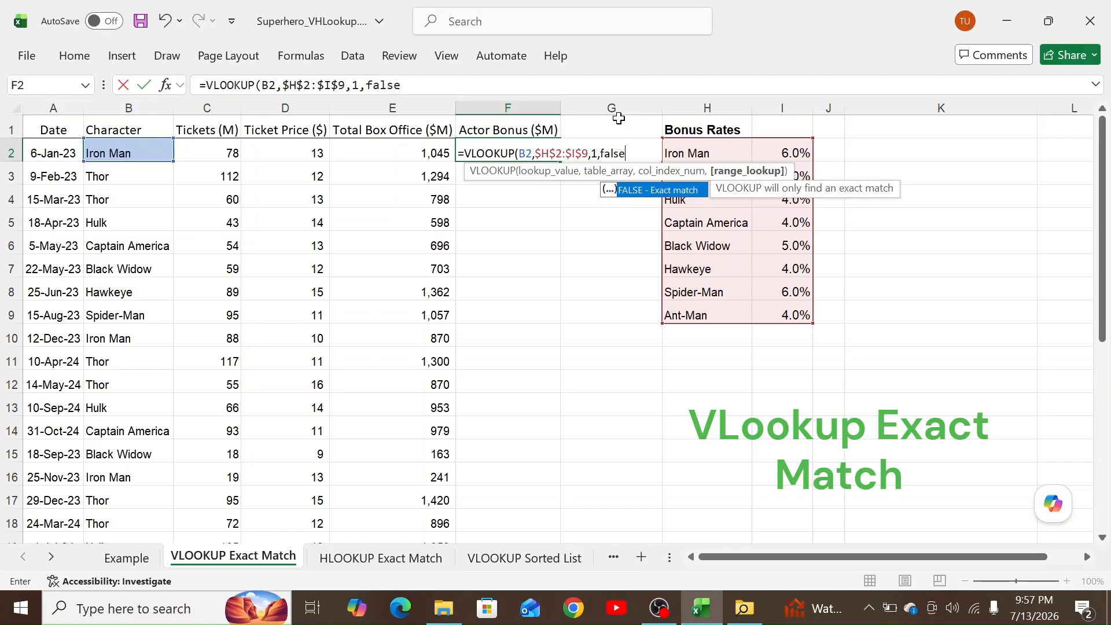
{"action": "type", "text": ")"}
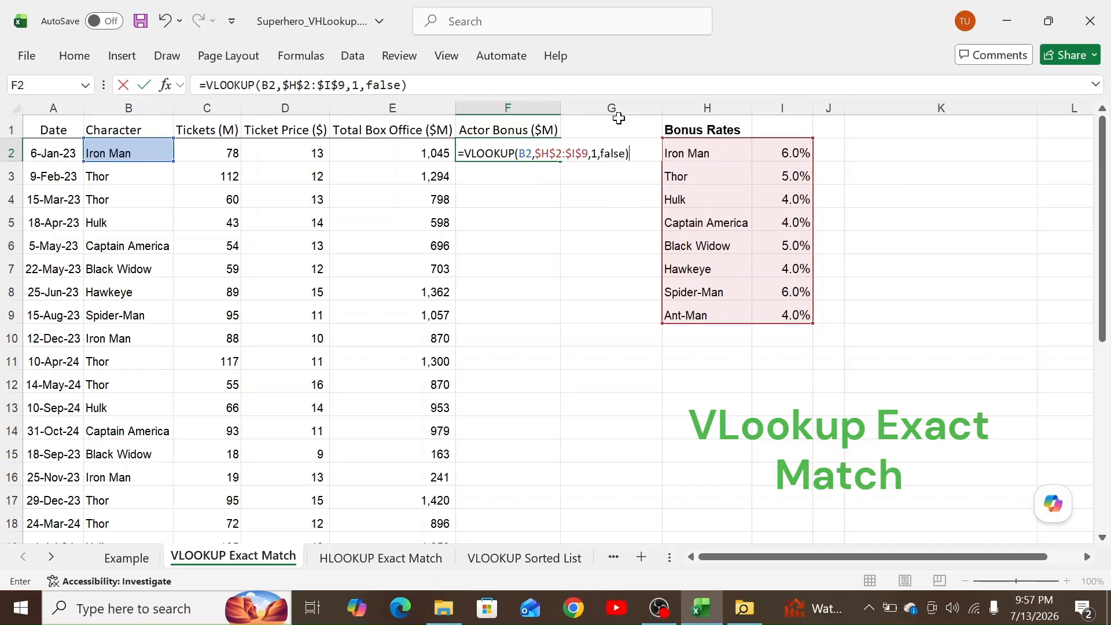
{"action": "key", "text": "Return"}
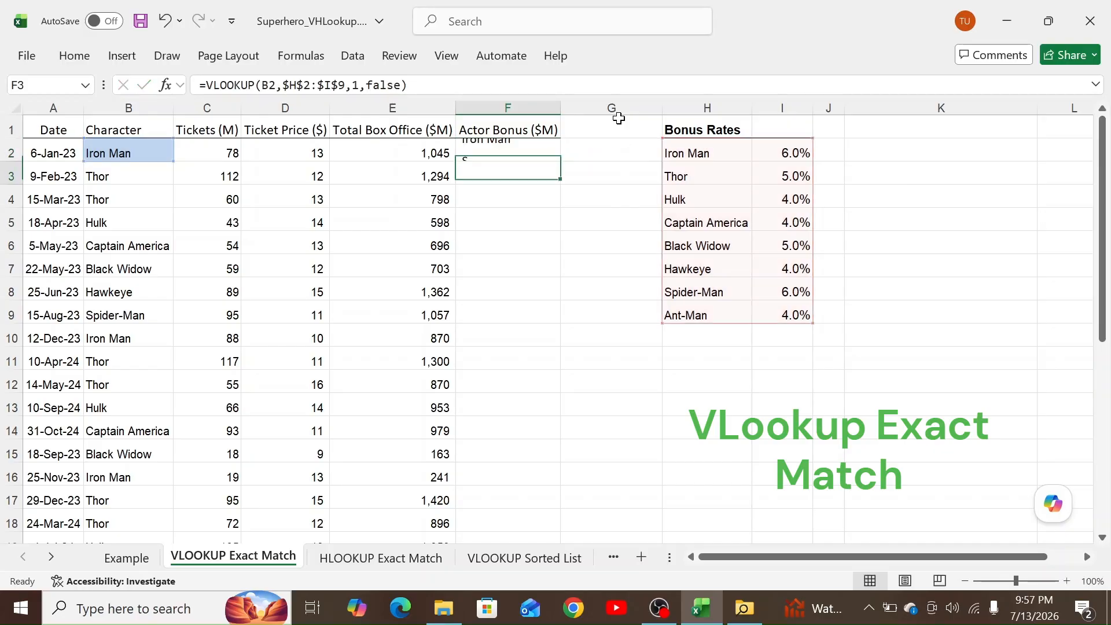
Copy F2's lookup down through F16 and check the copied formula in F3.
{"action": "left_click", "coordinate": [478, 152]}
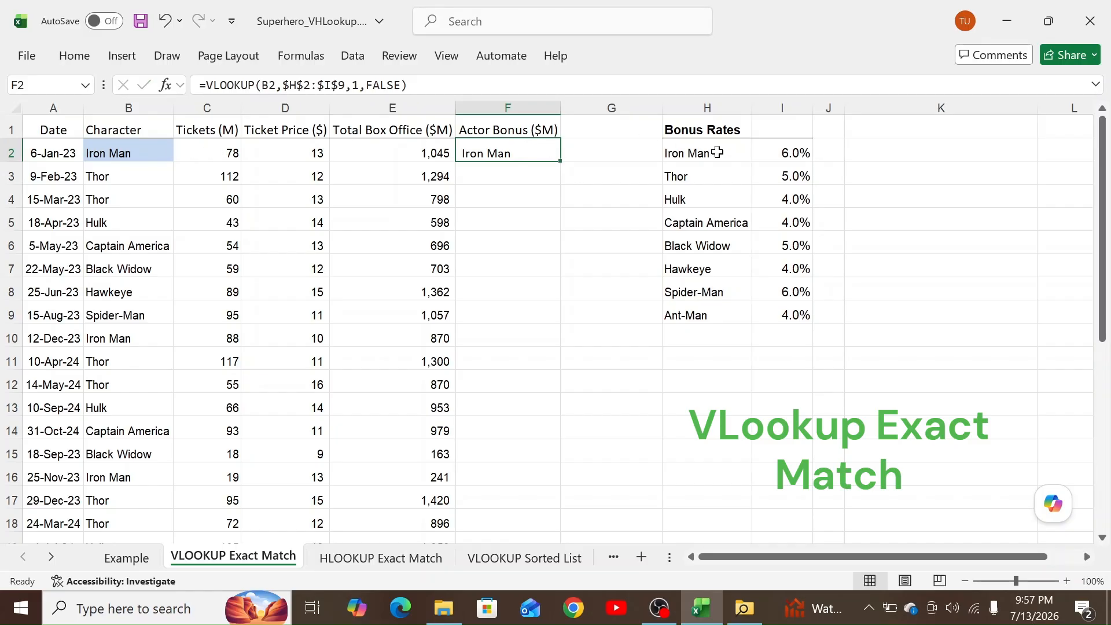
{"action": "left_click", "coordinate": [144, 154]}
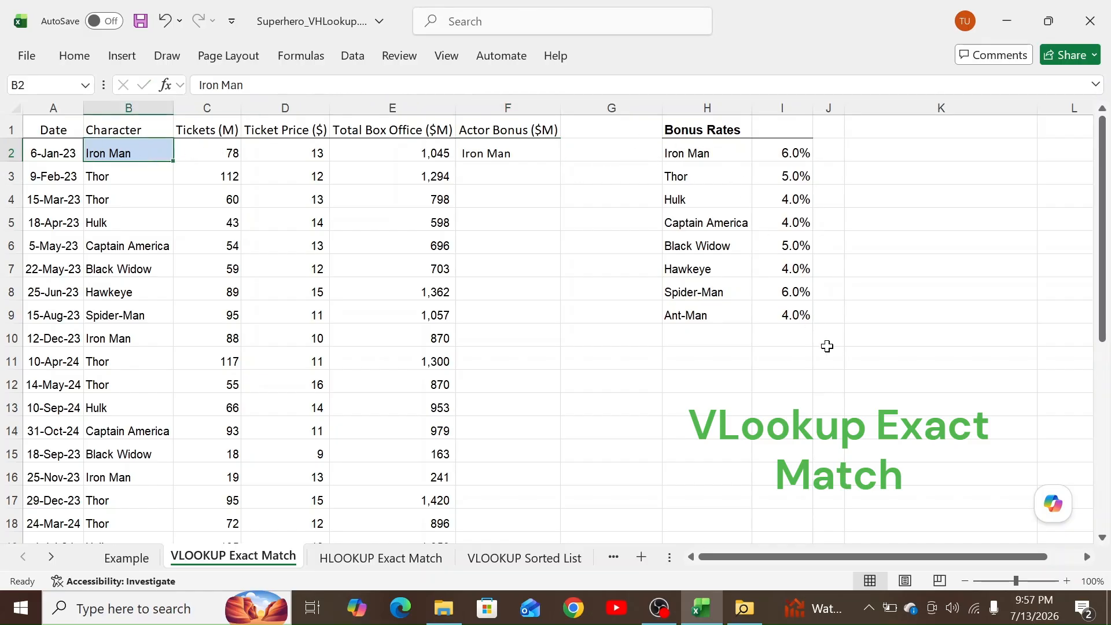
{"action": "left_click", "coordinate": [529, 156]}
{"action": "left_click_drag", "start_coordinate": [560, 161], "coordinate": [551, 484]}
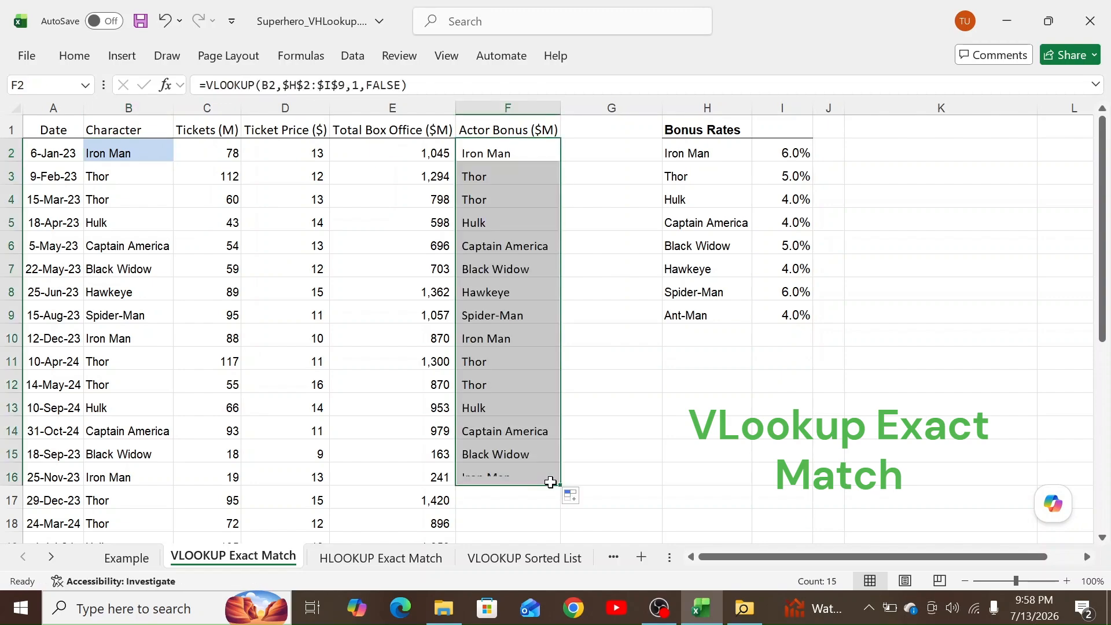
{"action": "double_click", "coordinate": [490, 182]}
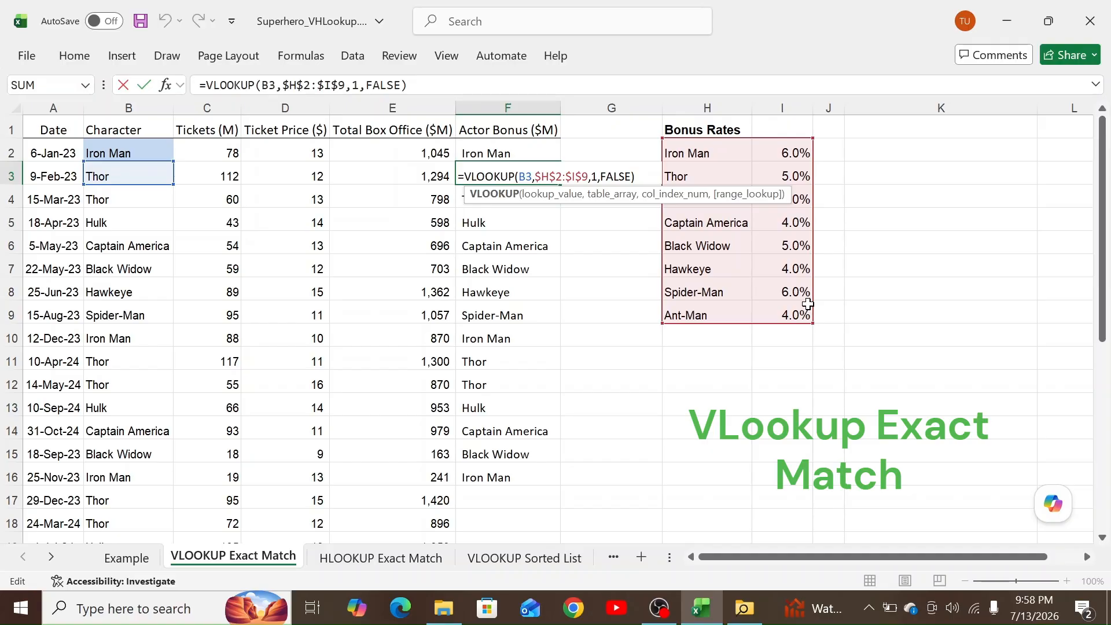
{"action": "key", "text": "Escape"}
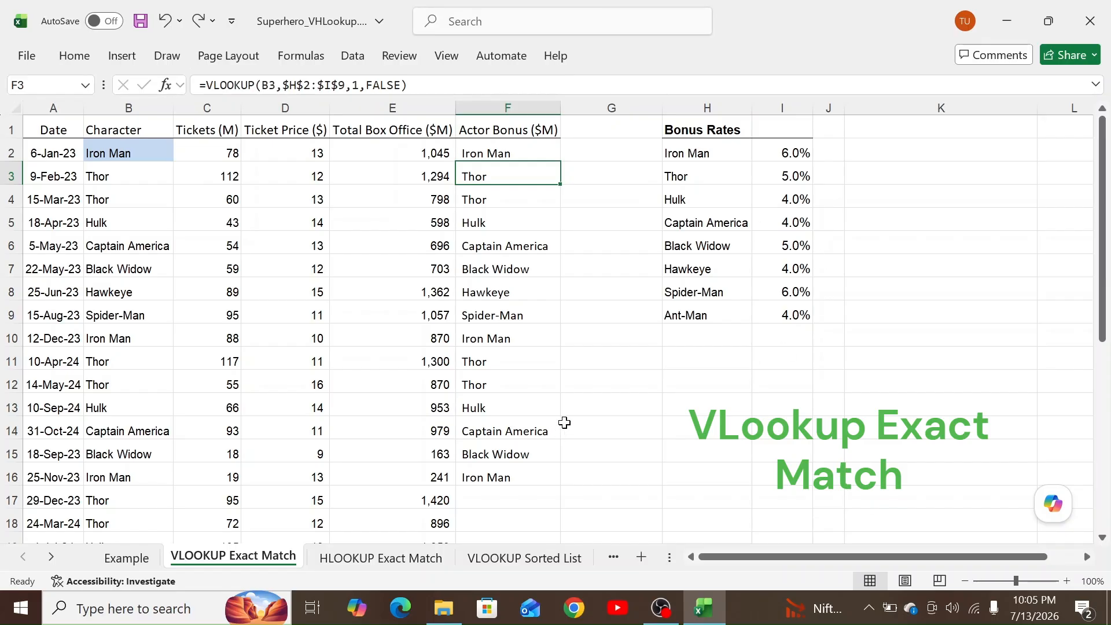
{"action": "double_click", "coordinate": [719, 176]}
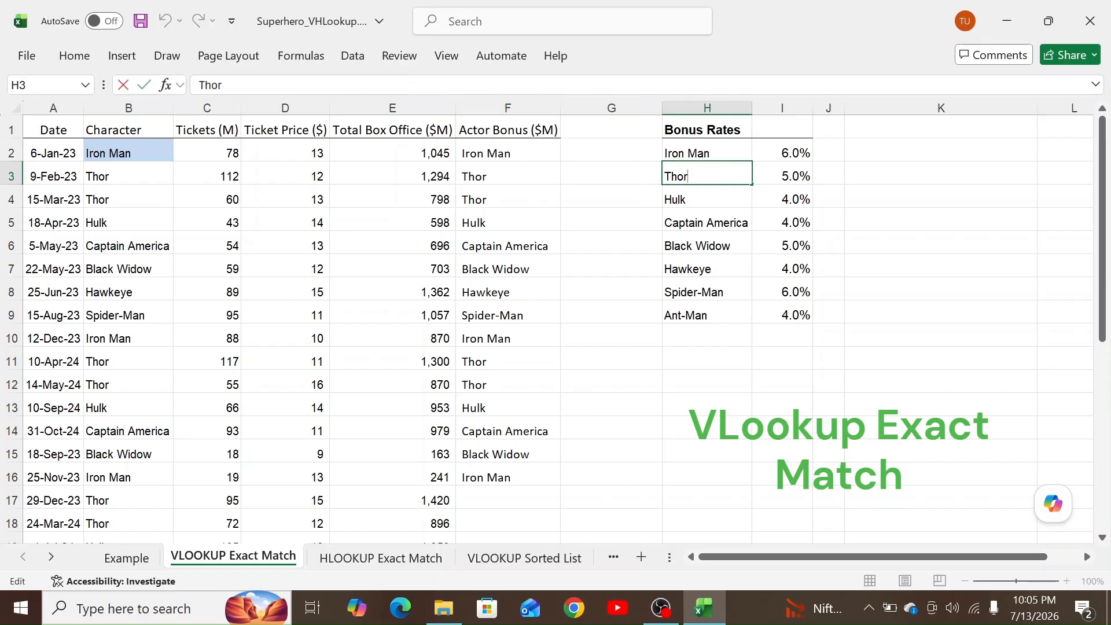
{"action": "type", "text": "n"}
{"action": "key", "text": "Return"}
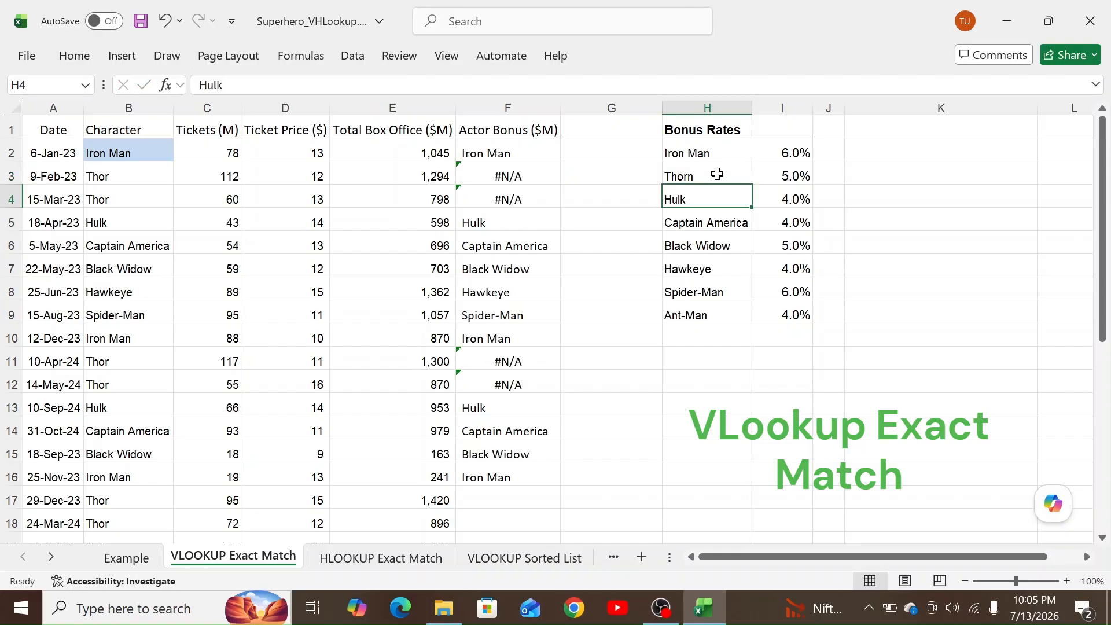
{"action": "left_click", "coordinate": [523, 175]}
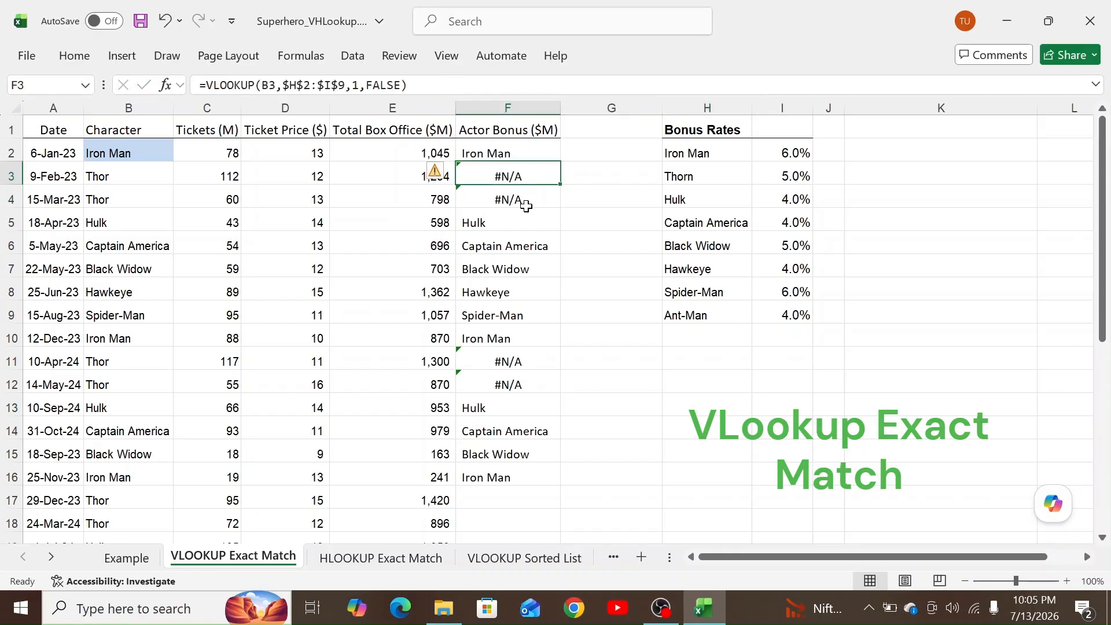
{"action": "left_click", "coordinate": [525, 202]}
{"action": "left_click", "coordinate": [524, 384]}
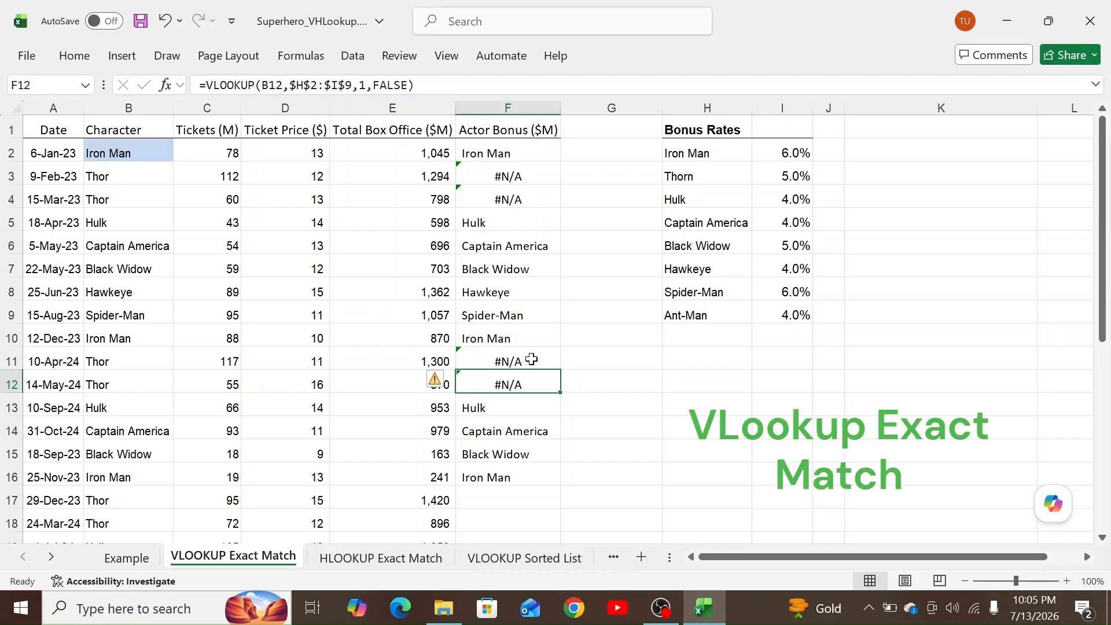
{"action": "left_click", "coordinate": [499, 176]}
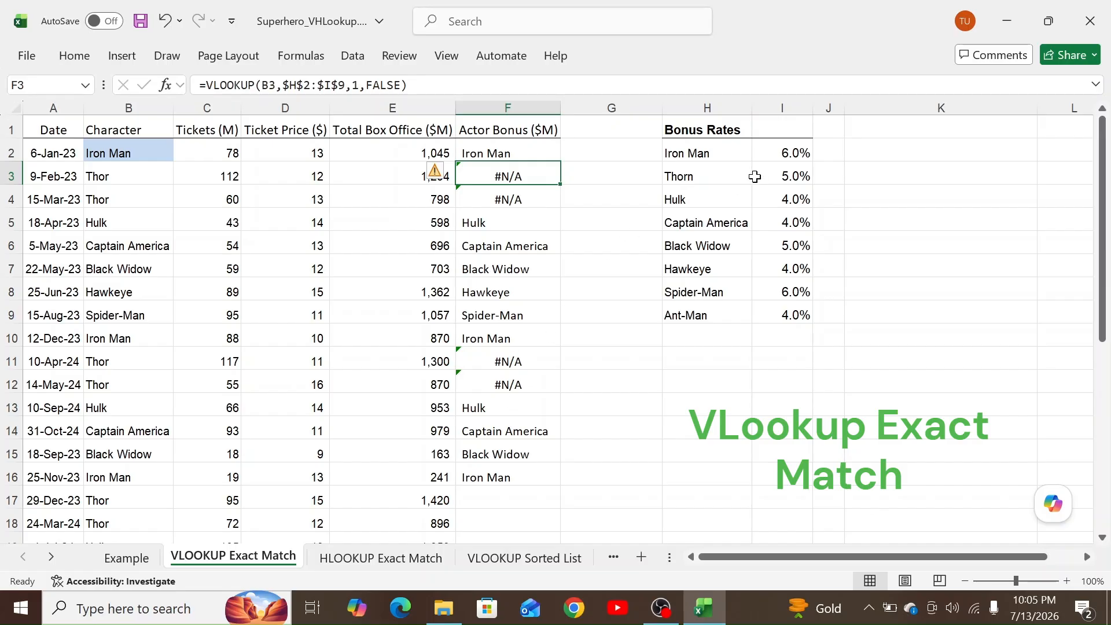
{"action": "left_click", "coordinate": [733, 176]}
{"action": "key", "text": "F2"}
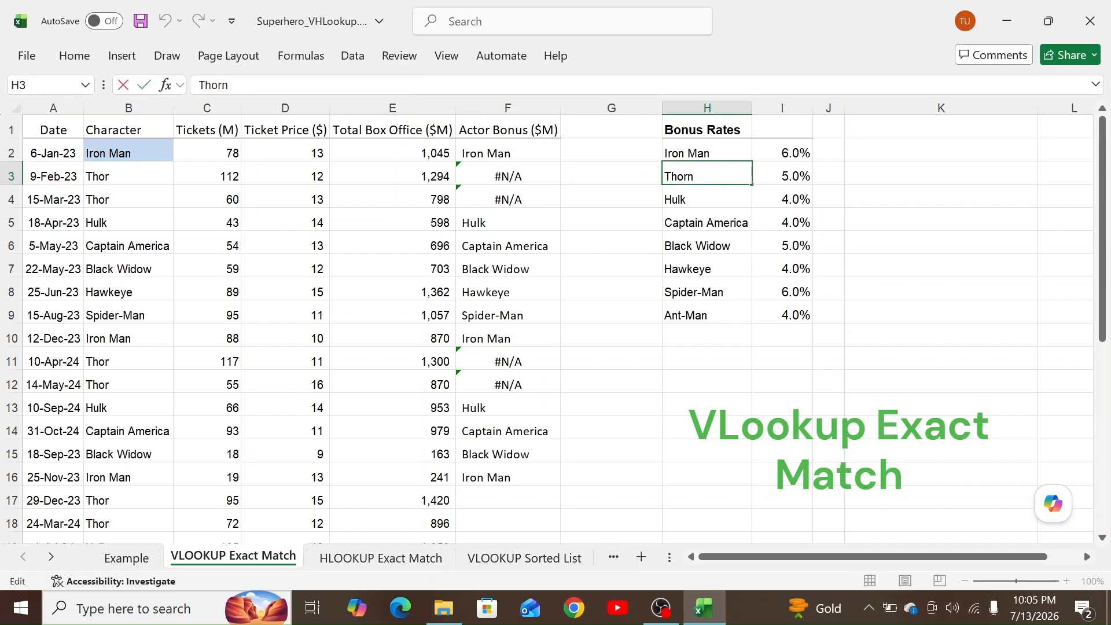
{"action": "key", "text": "BackSpace"}
{"action": "key", "text": "Return"}
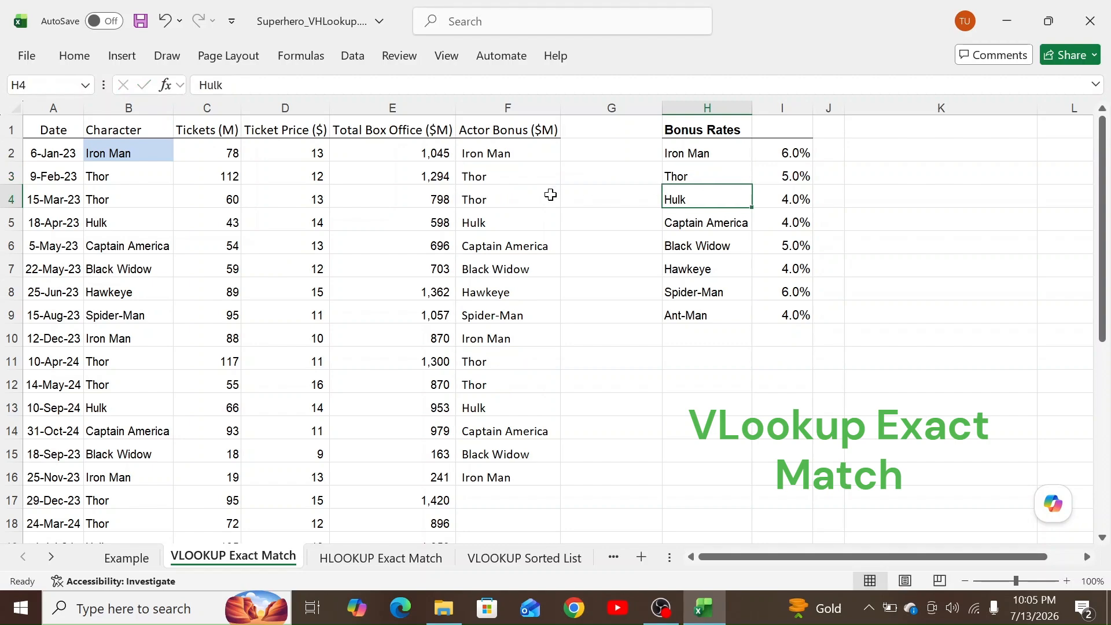
{"action": "double_click", "coordinate": [504, 155]}
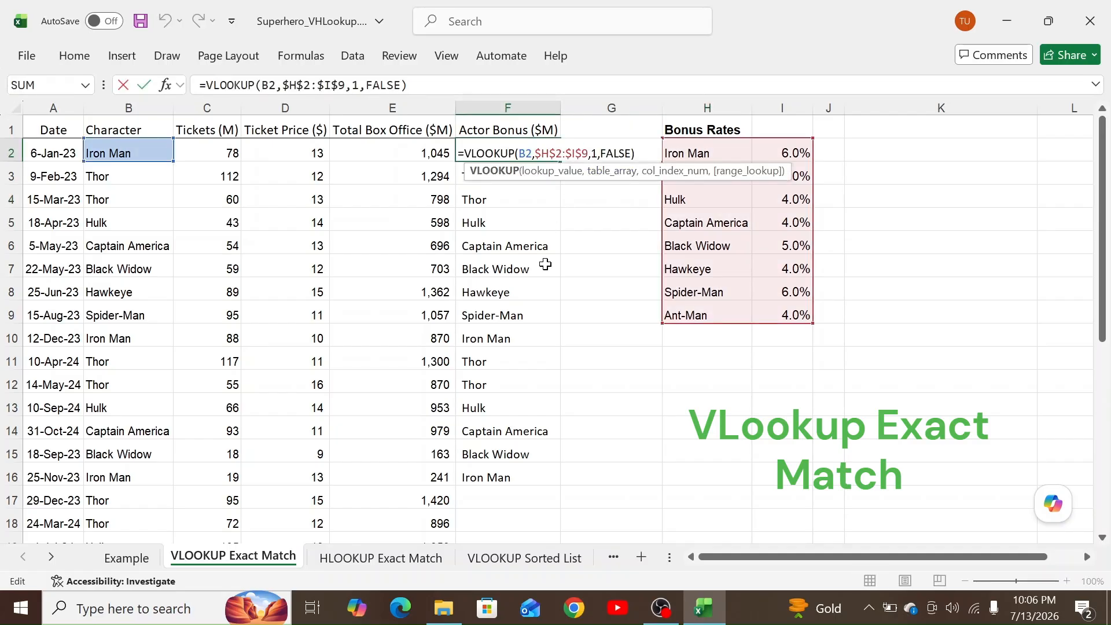
Change F2's column index from 1 to 2 so it returns Iron Man's 0.06 rate.
{"action": "left_click", "coordinate": [598, 152]}
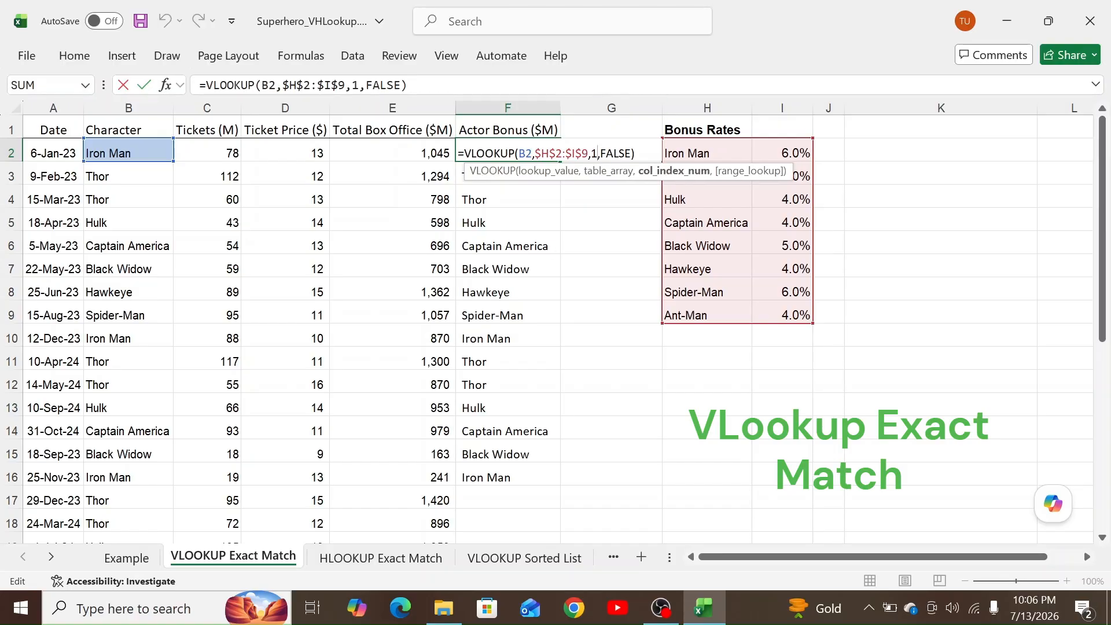
{"action": "key", "text": "BackSpace"}
{"action": "type", "text": "2"}
{"action": "key", "text": "Return"}
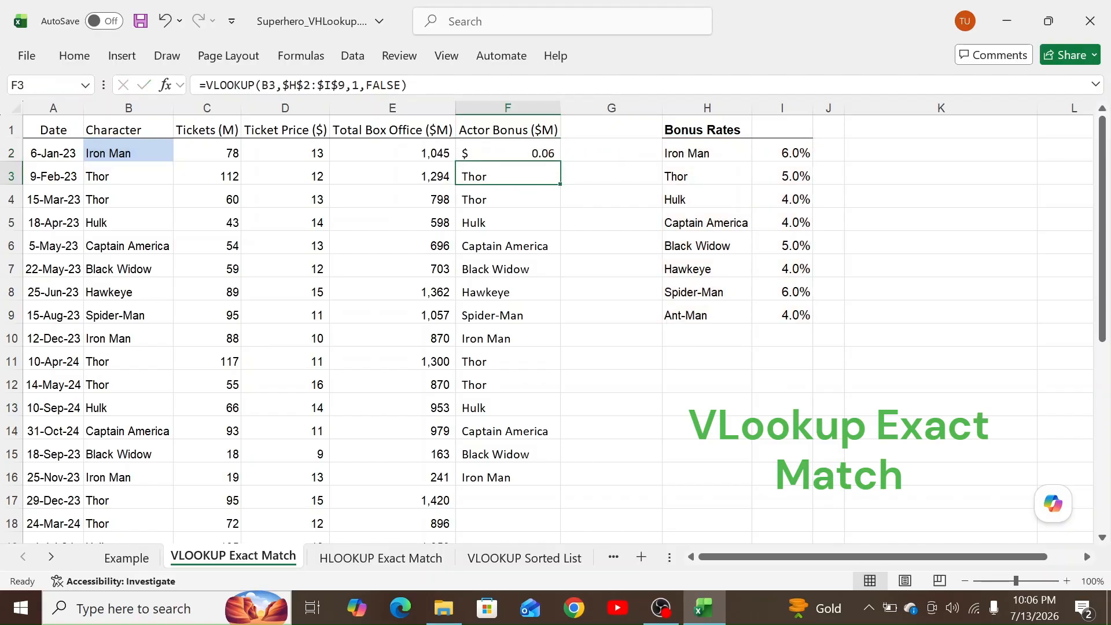
Review F2's rate formula against B2 and Iron Man's entry in the Bonus Rates table.
{"action": "left_click", "coordinate": [507, 152]}
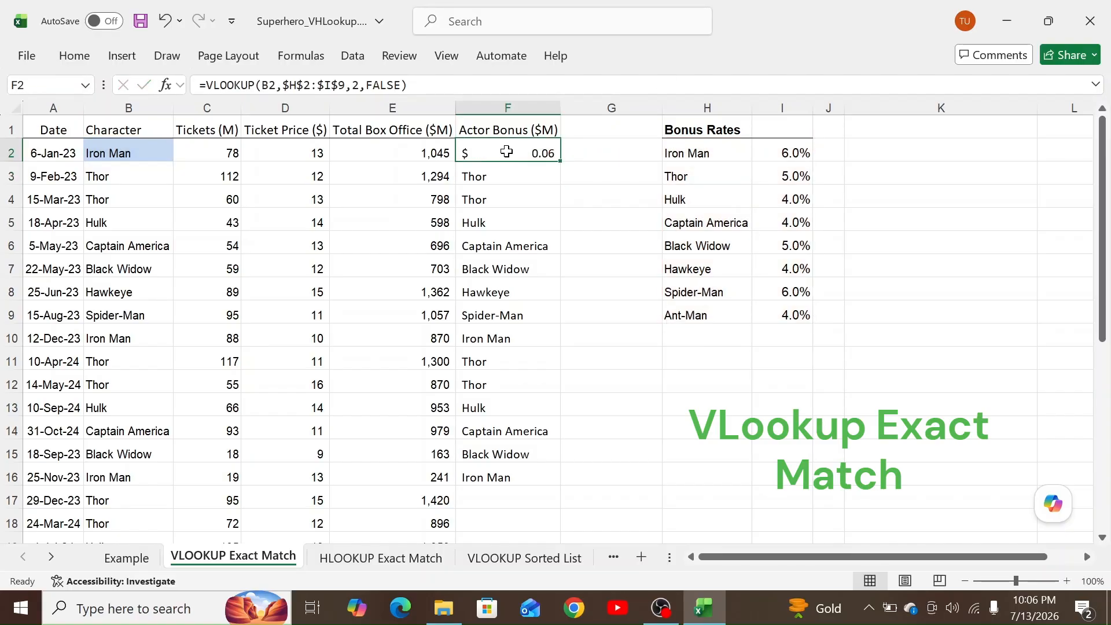
{"action": "left_click", "coordinate": [90, 152]}
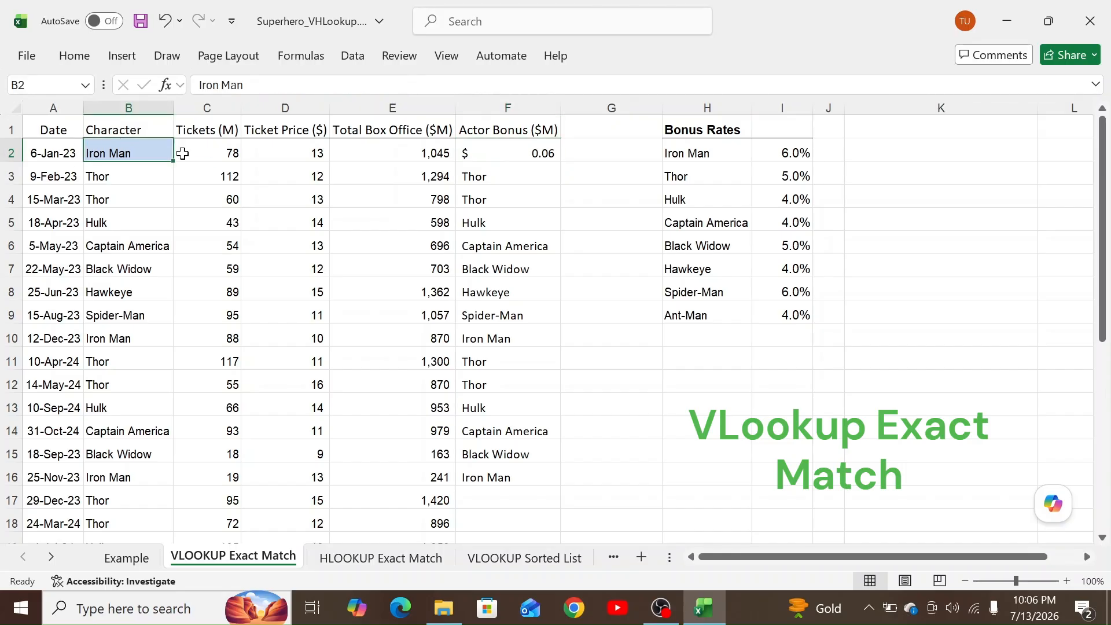
{"action": "left_click", "coordinate": [678, 152]}
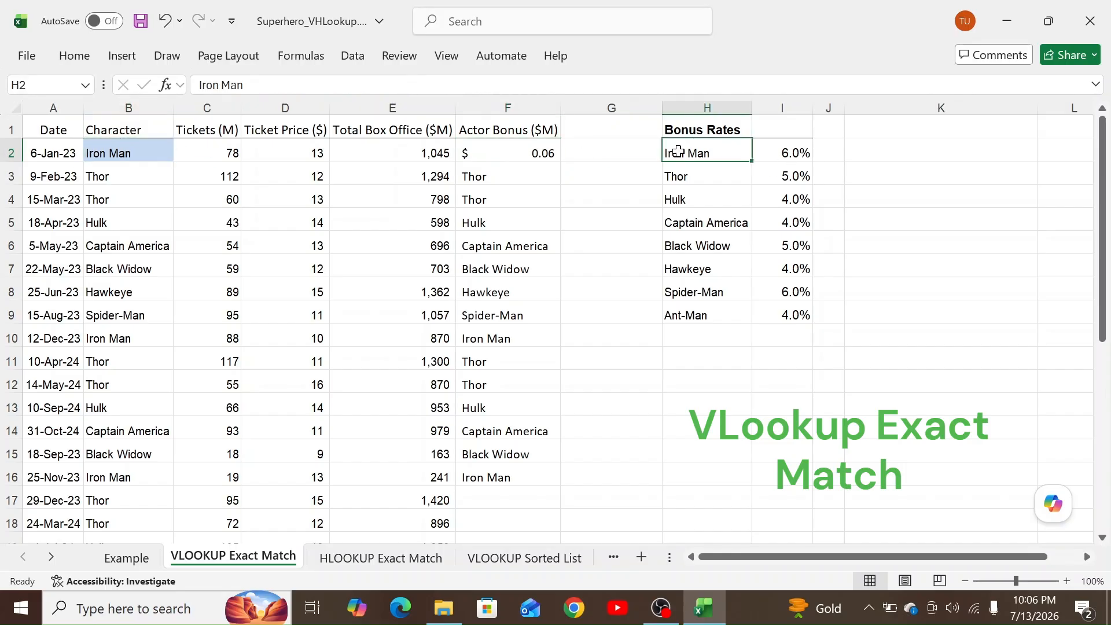
{"action": "left_click", "coordinate": [535, 154]}
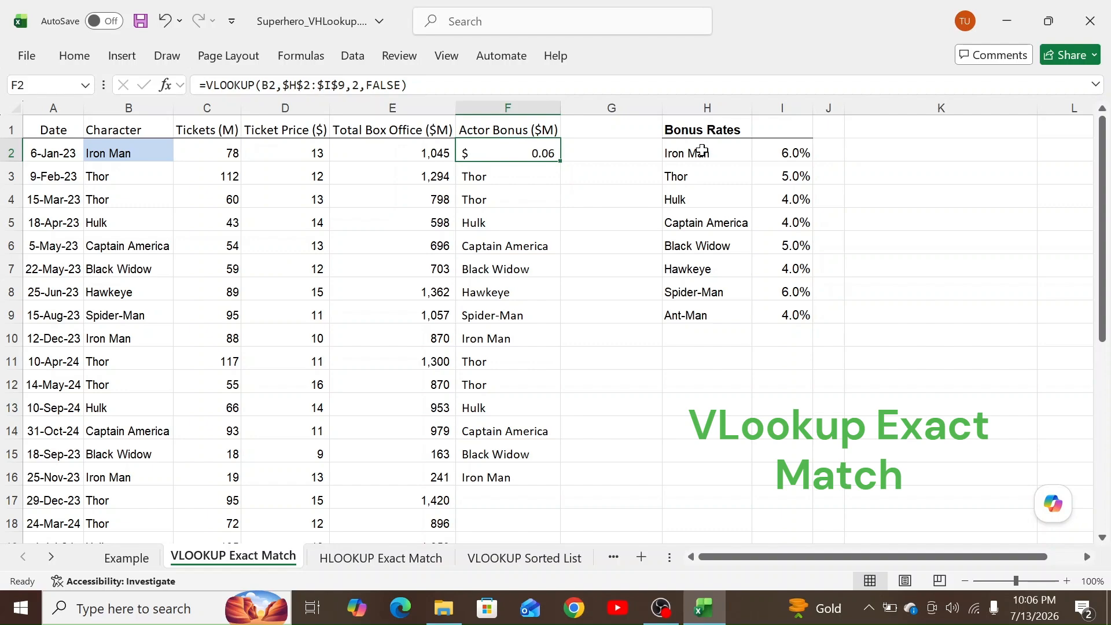
{"action": "double_click", "coordinate": [547, 147]}
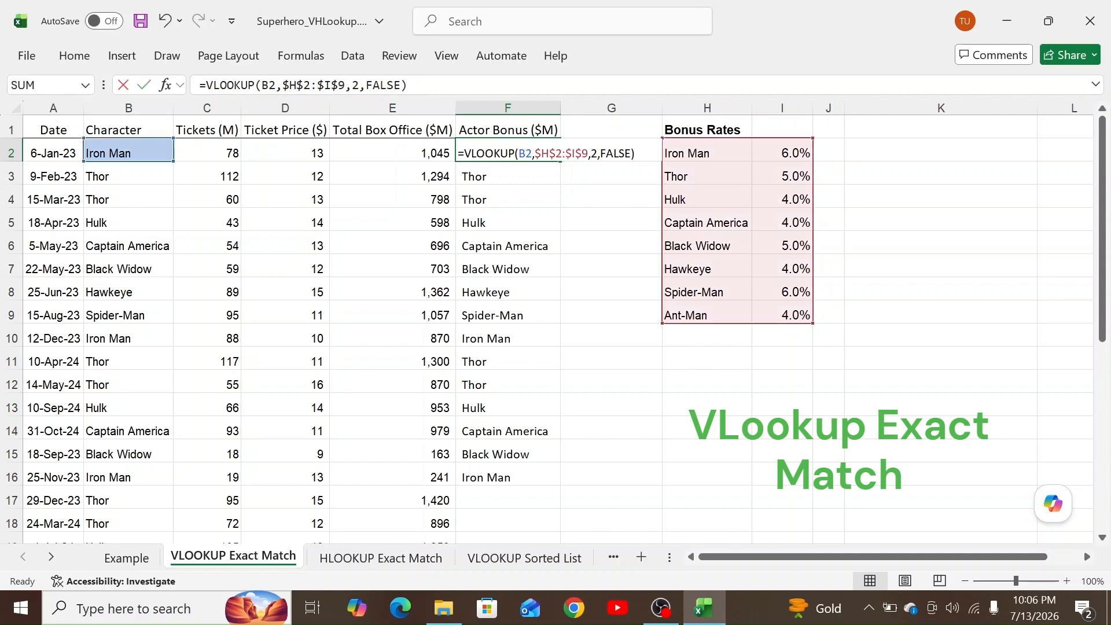
{"action": "left_click", "coordinate": [594, 154]}
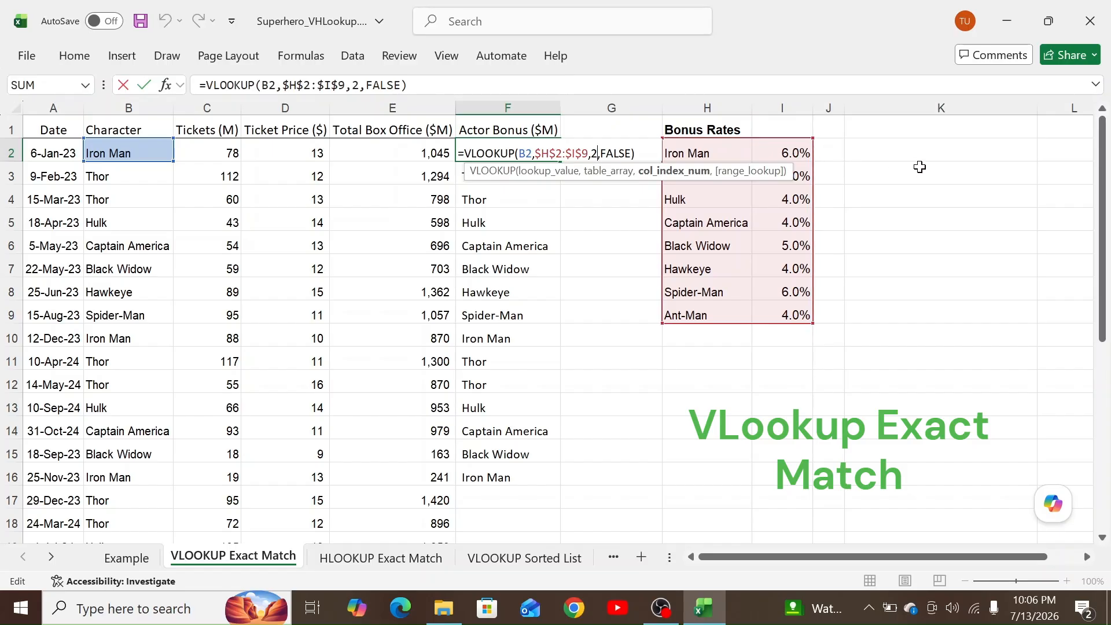
{"action": "key", "text": "Return"}
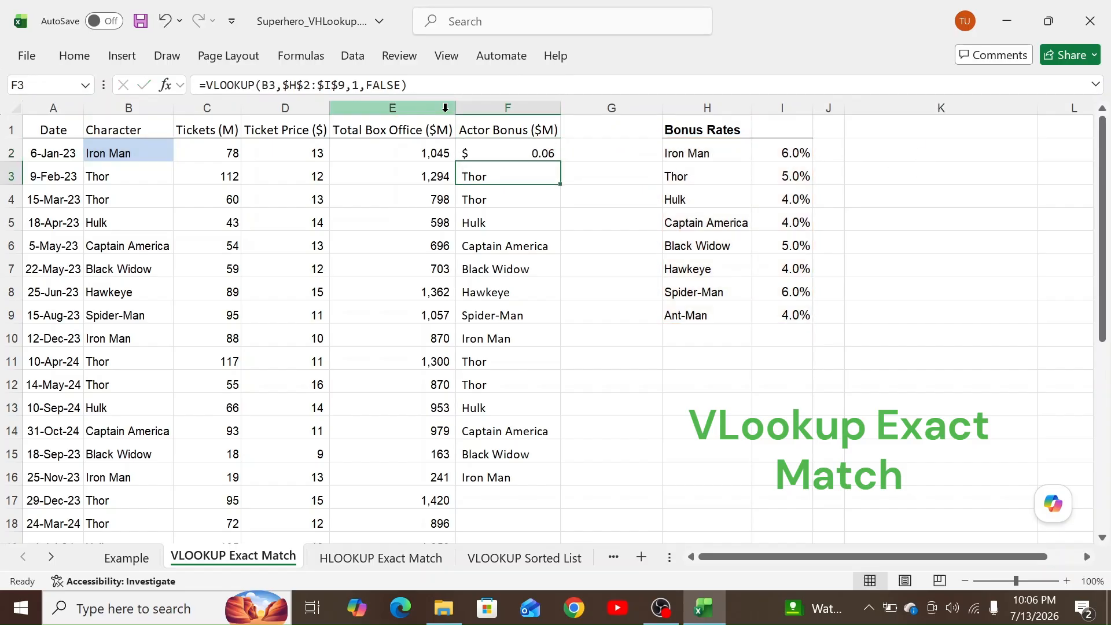
{"action": "left_click", "coordinate": [497, 146]}
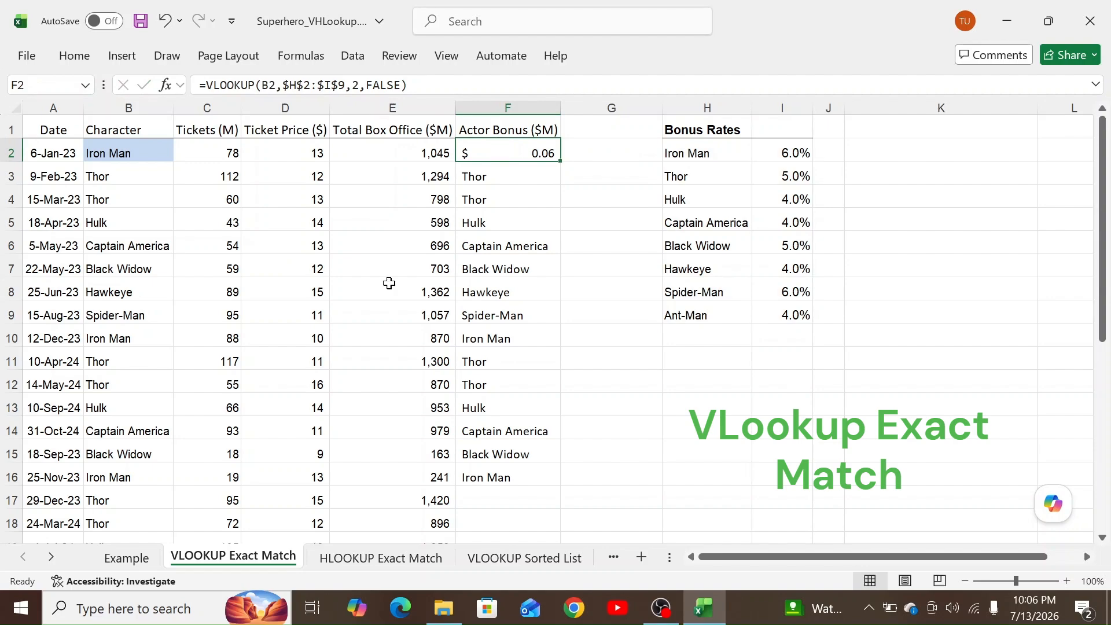
{"action": "left_click", "coordinate": [126, 557]}
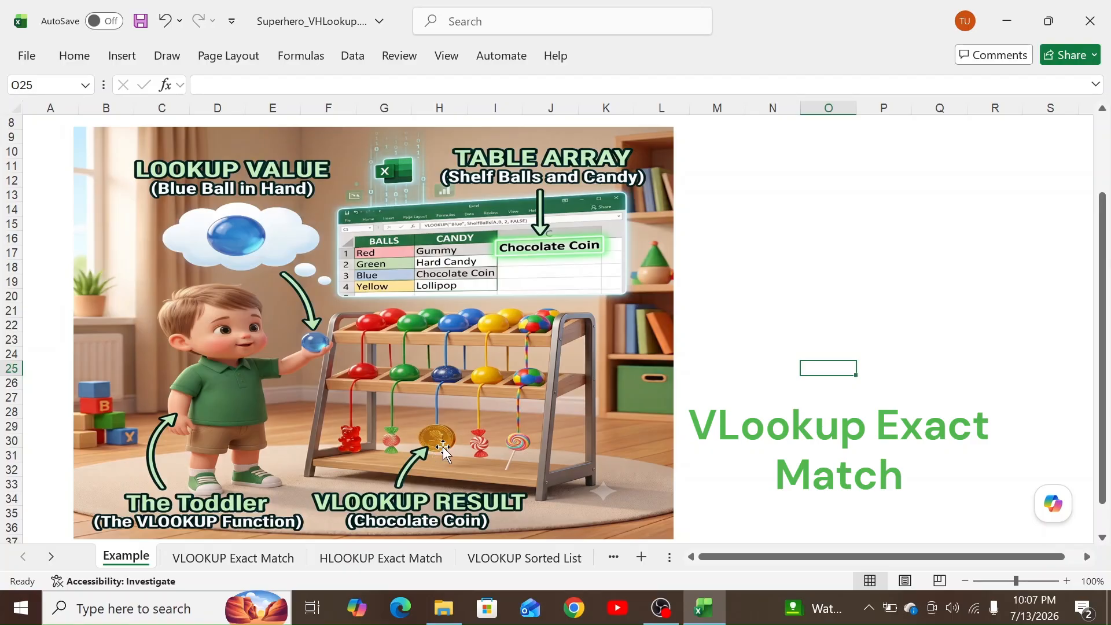
{"action": "left_click", "coordinate": [200, 557]}
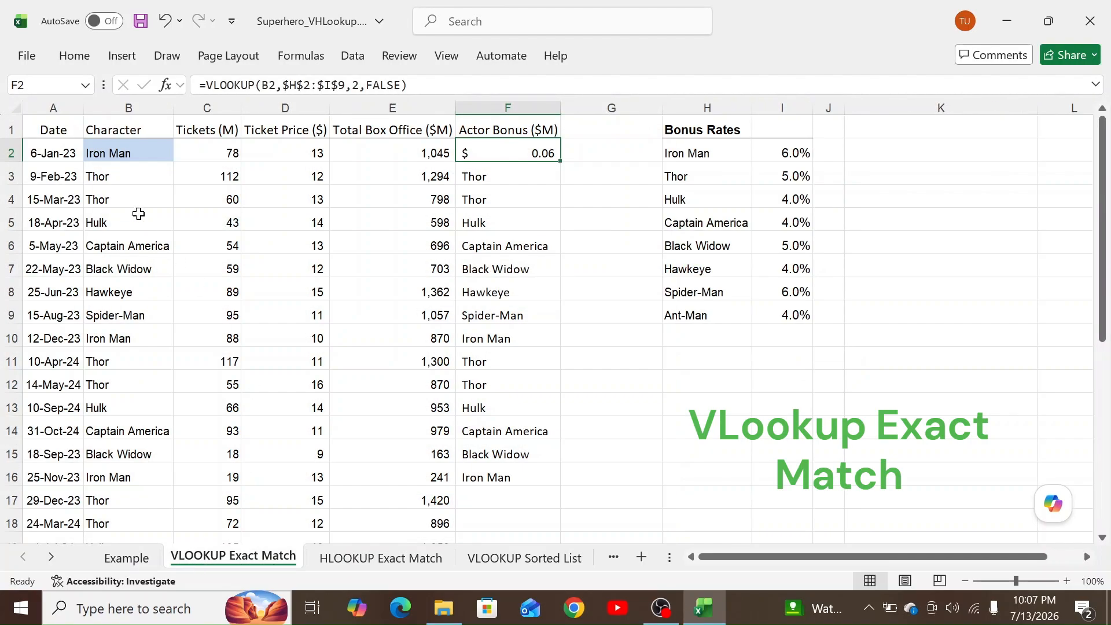
Recommit F2's rate lookup and fill it down the Actor Bonus column to F18.
{"action": "left_click", "coordinate": [120, 153]}
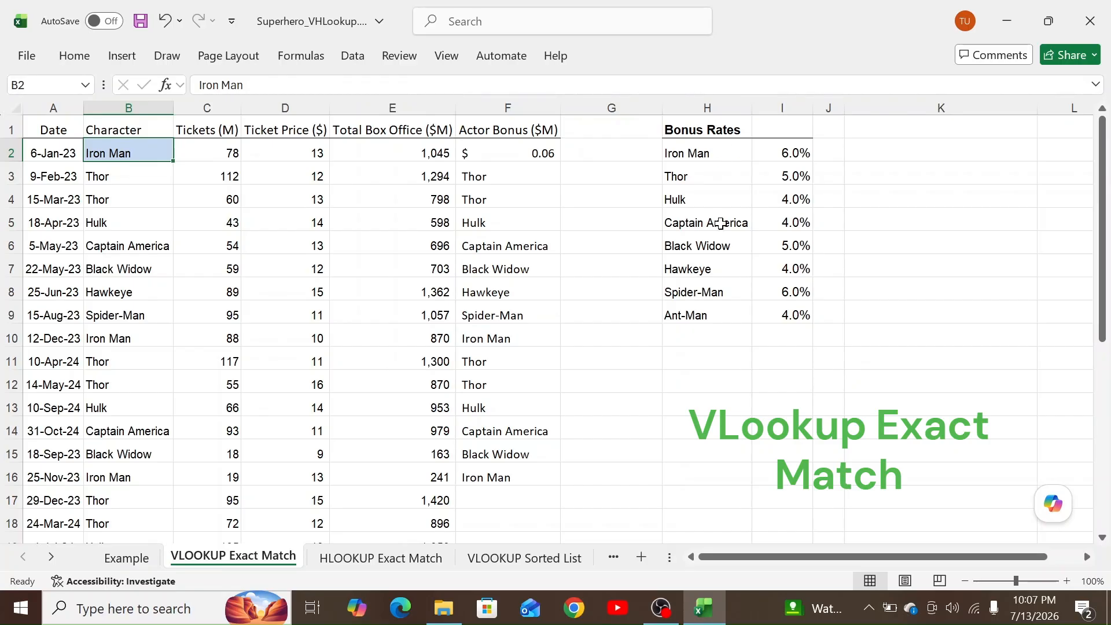
{"action": "left_click", "coordinate": [700, 152]}
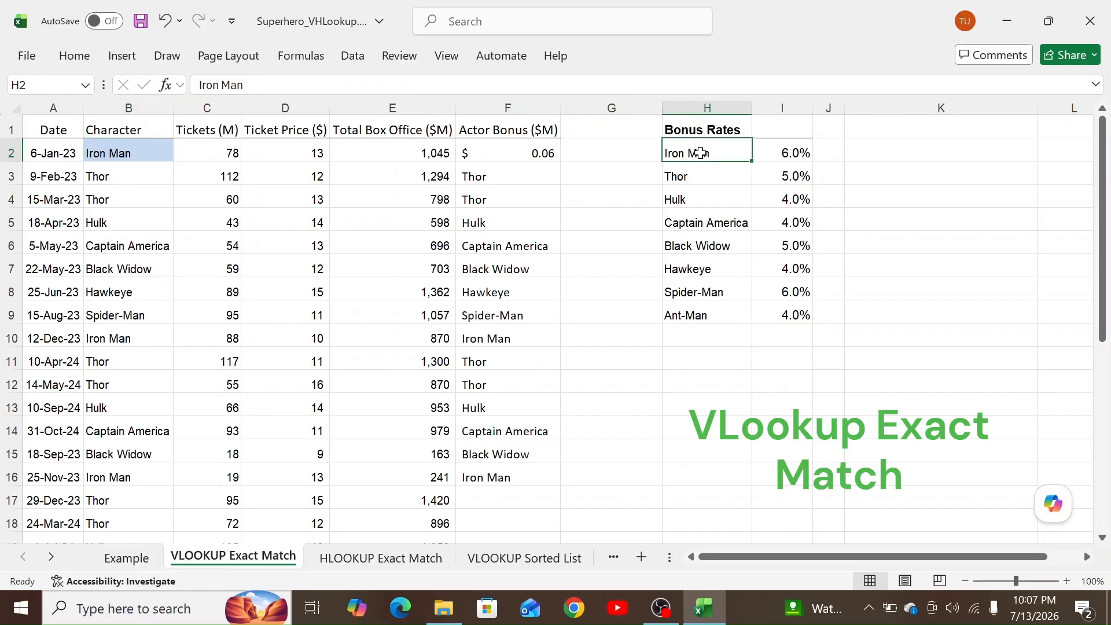
{"action": "left_click", "coordinate": [498, 152]}
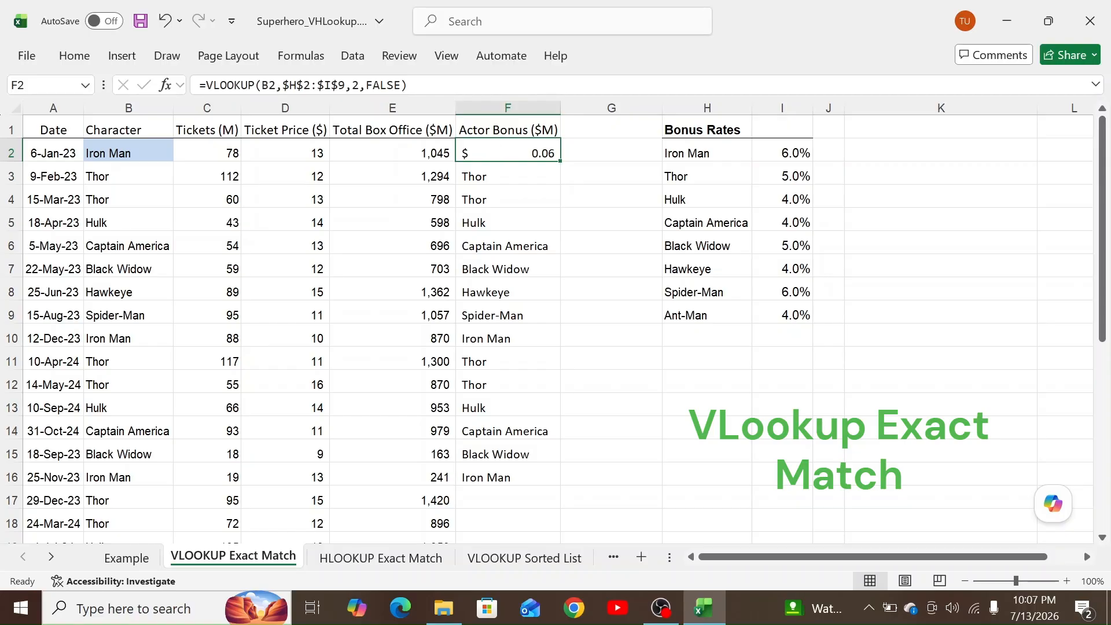
{"action": "left_click", "coordinate": [352, 85]}
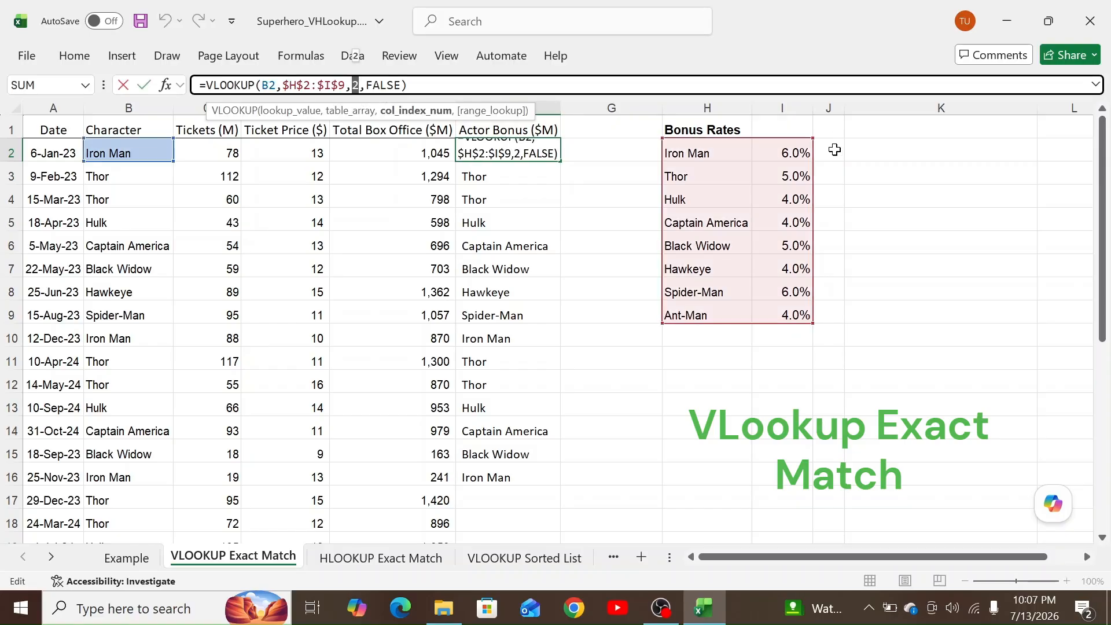
{"action": "key", "text": "ctrl+Return"}
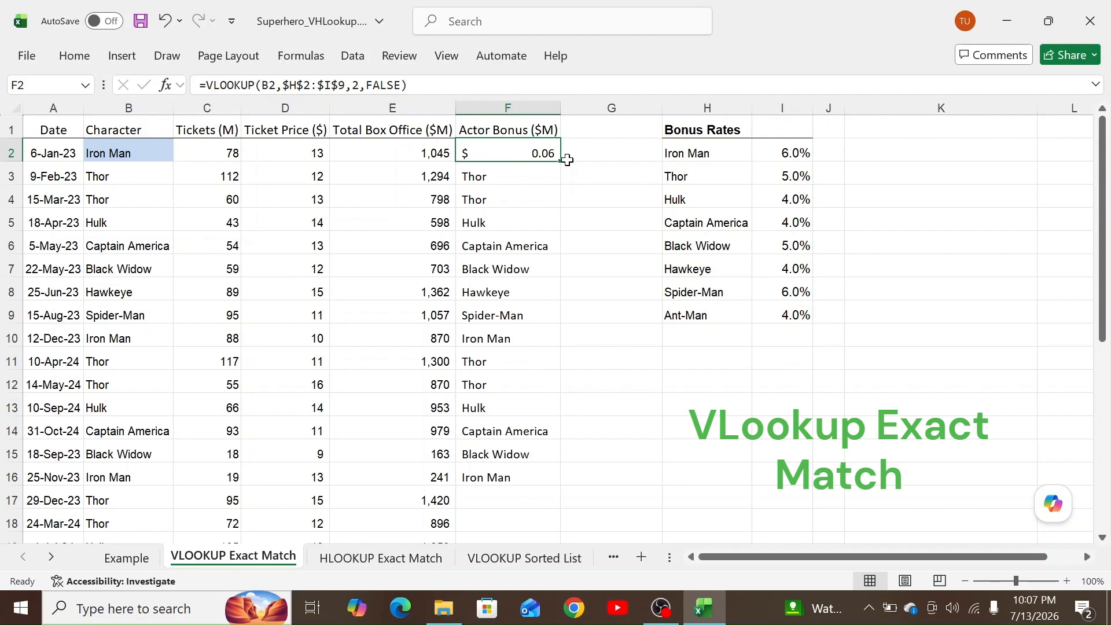
{"action": "left_click_drag", "start_coordinate": [562, 163], "coordinate": [526, 528]}
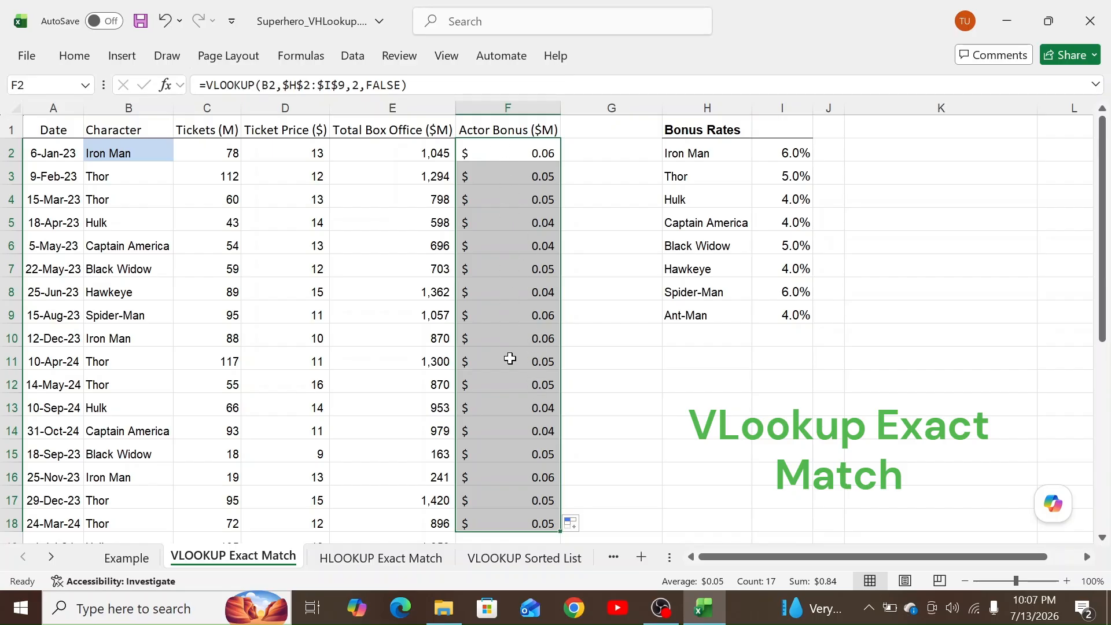
Compare F2's rate with Iron Man's 6% in I2 and review E2's box office formula.
{"action": "left_click", "coordinate": [507, 152]}
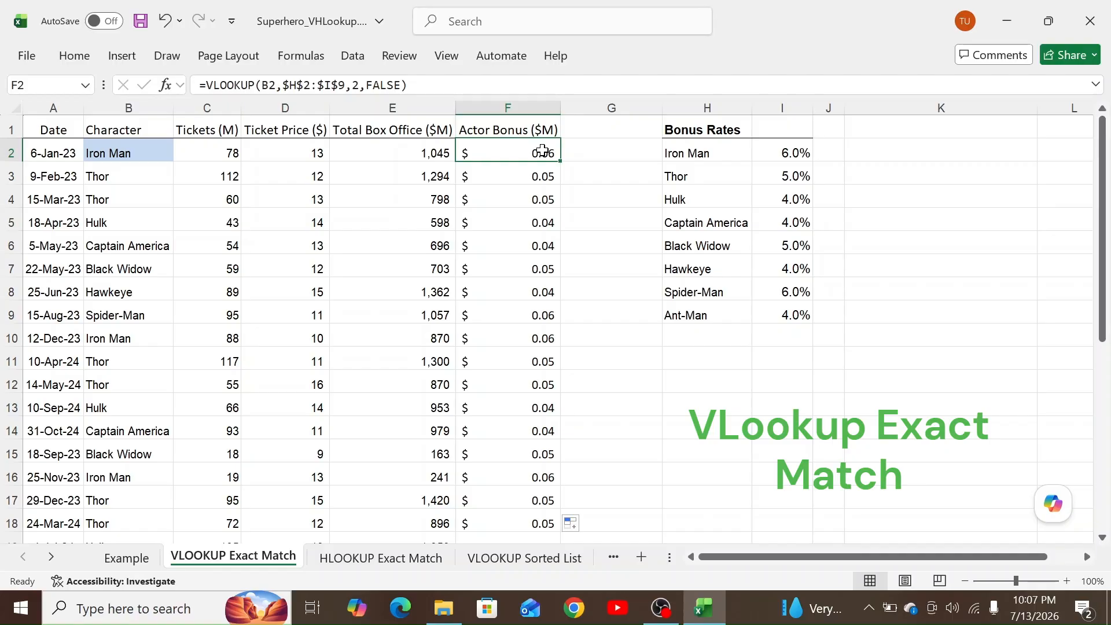
{"action": "left_click", "coordinate": [780, 154]}
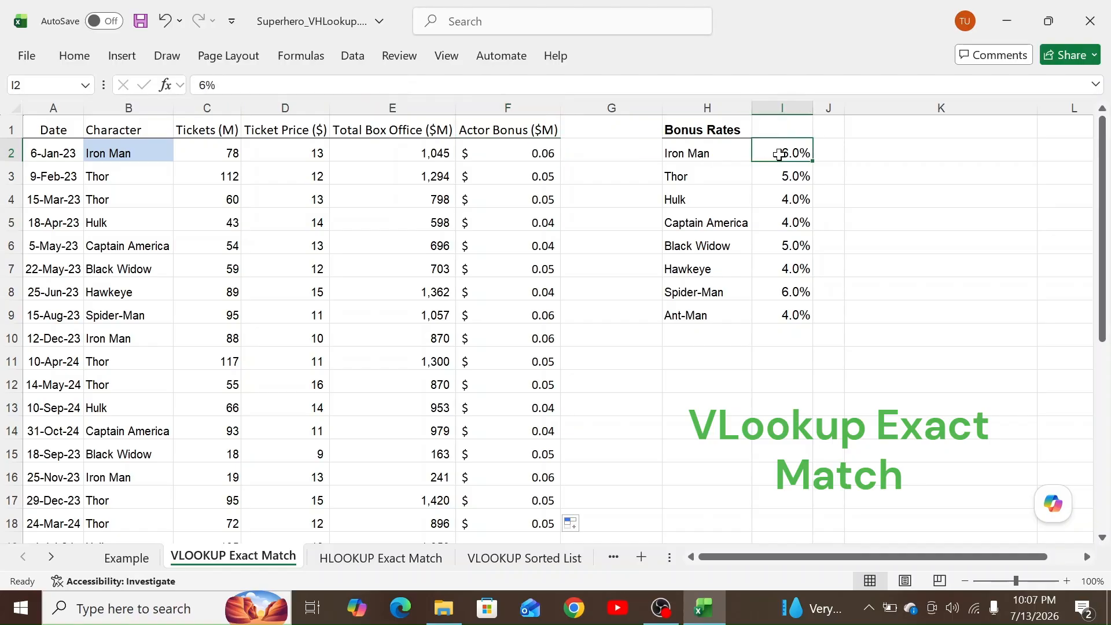
{"action": "left_click", "coordinate": [533, 153]}
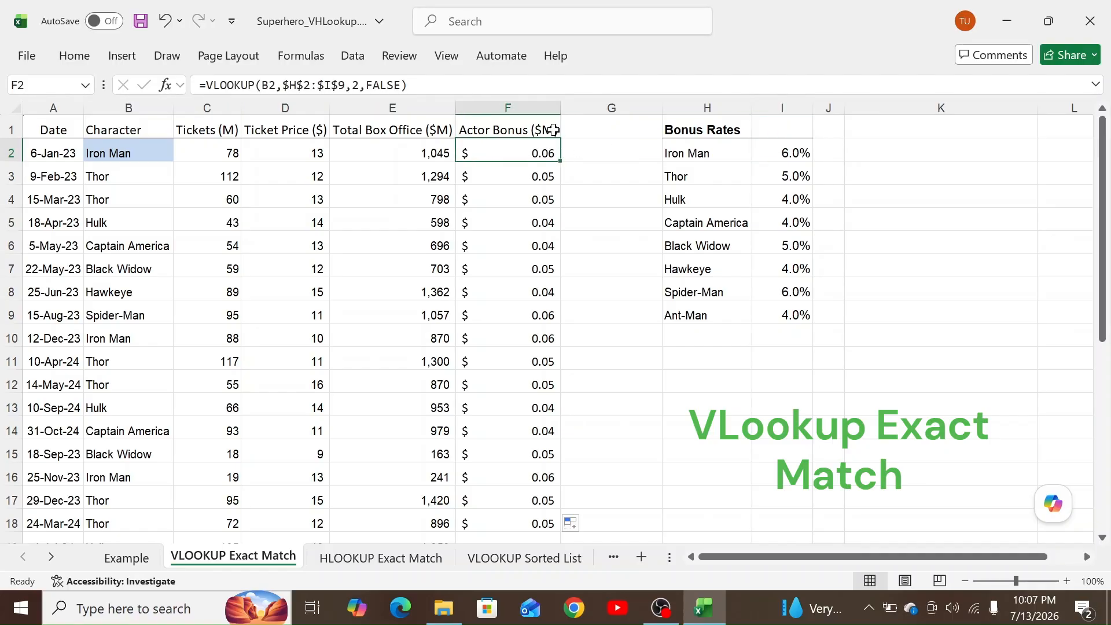
{"action": "left_click", "coordinate": [393, 150]}
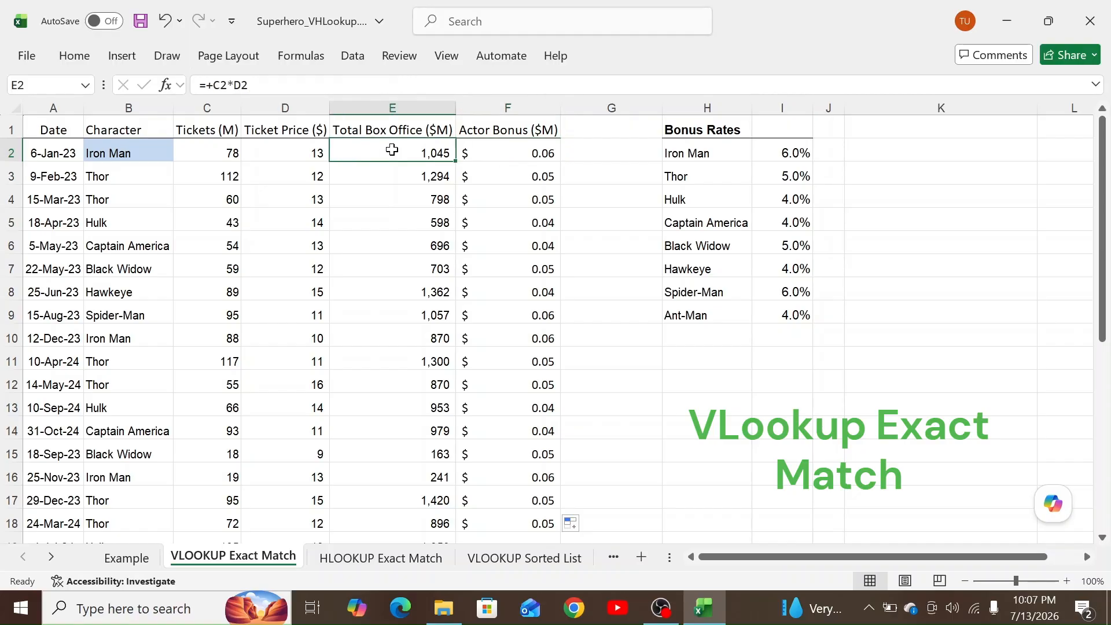
{"action": "left_click", "coordinate": [503, 153]}
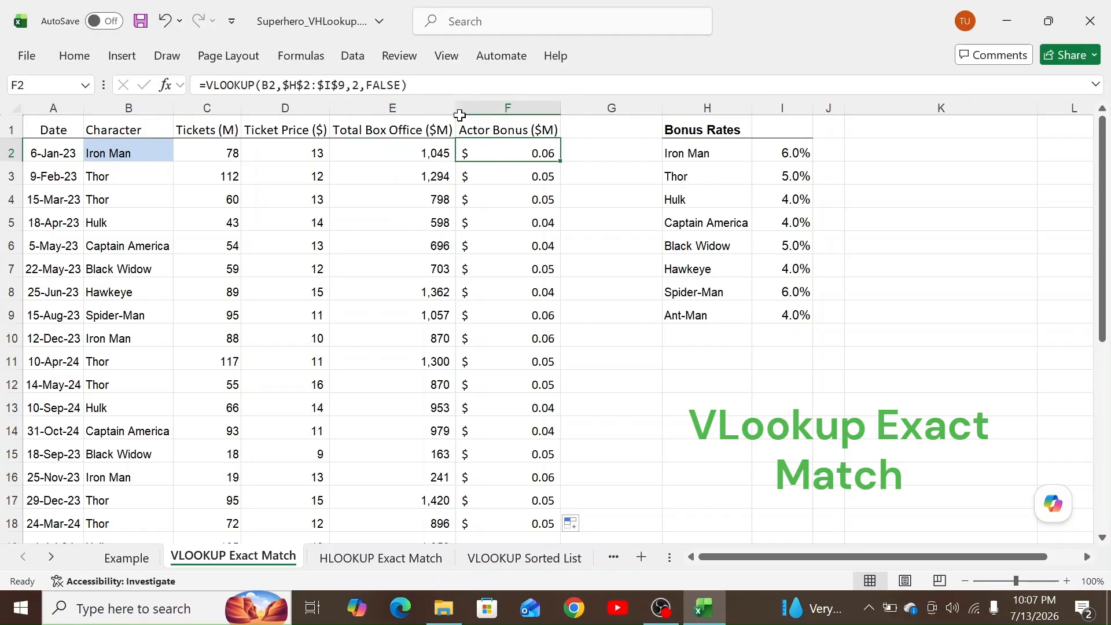
Append *E2 to F2's lookup for a $62.71 bonus and copy it down the column.
{"action": "left_click", "coordinate": [411, 85]}
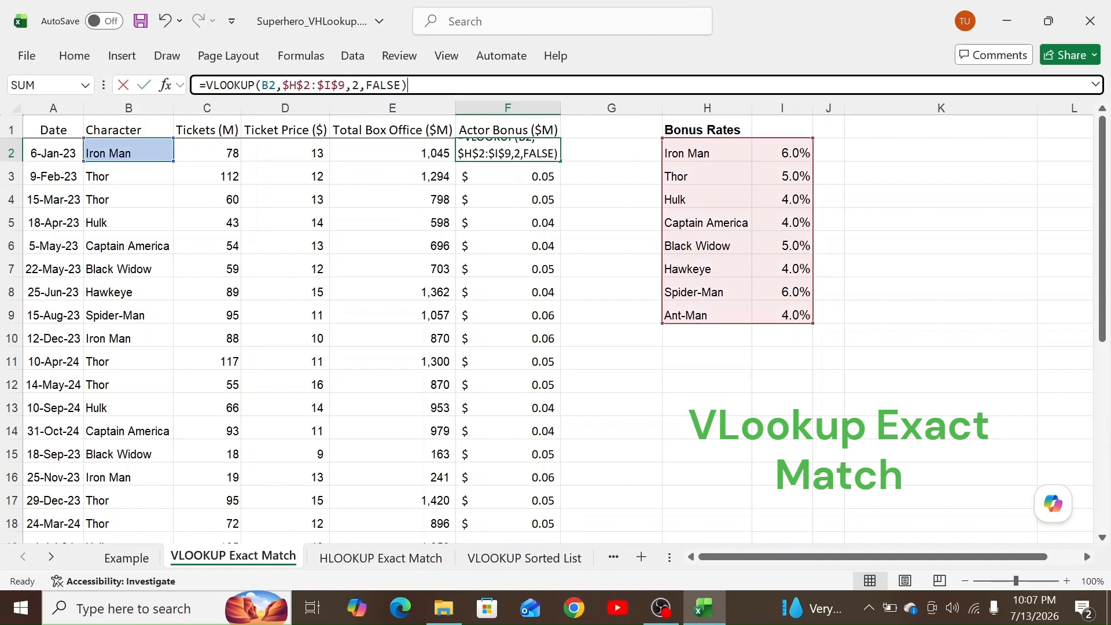
{"action": "type", "text": "*"}
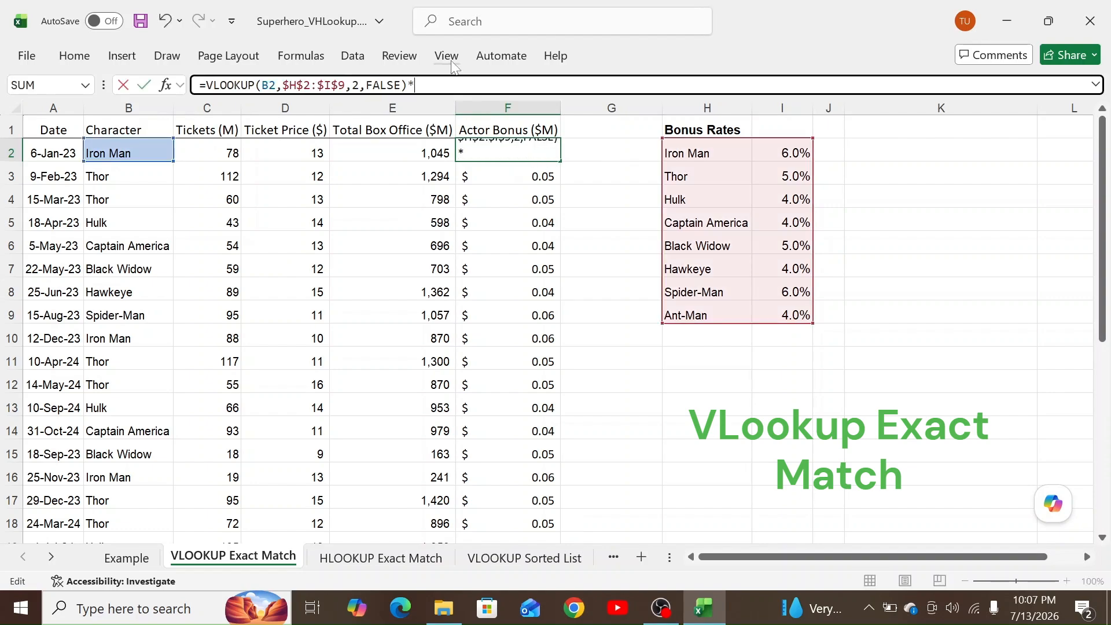
{"action": "left_click", "coordinate": [363, 153]}
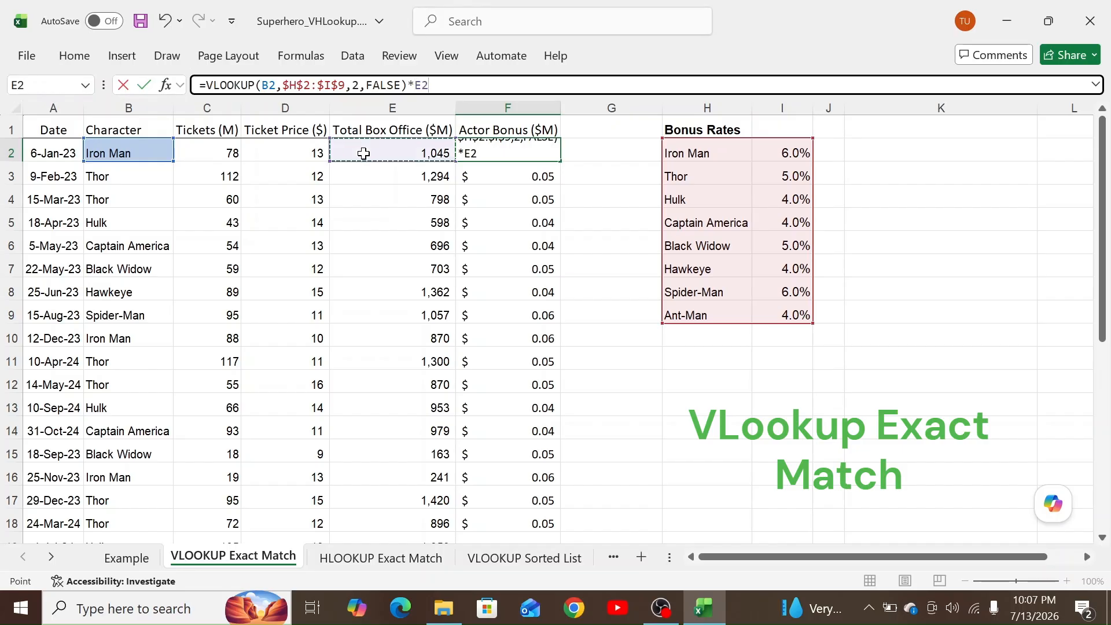
{"action": "key", "text": "Return"}
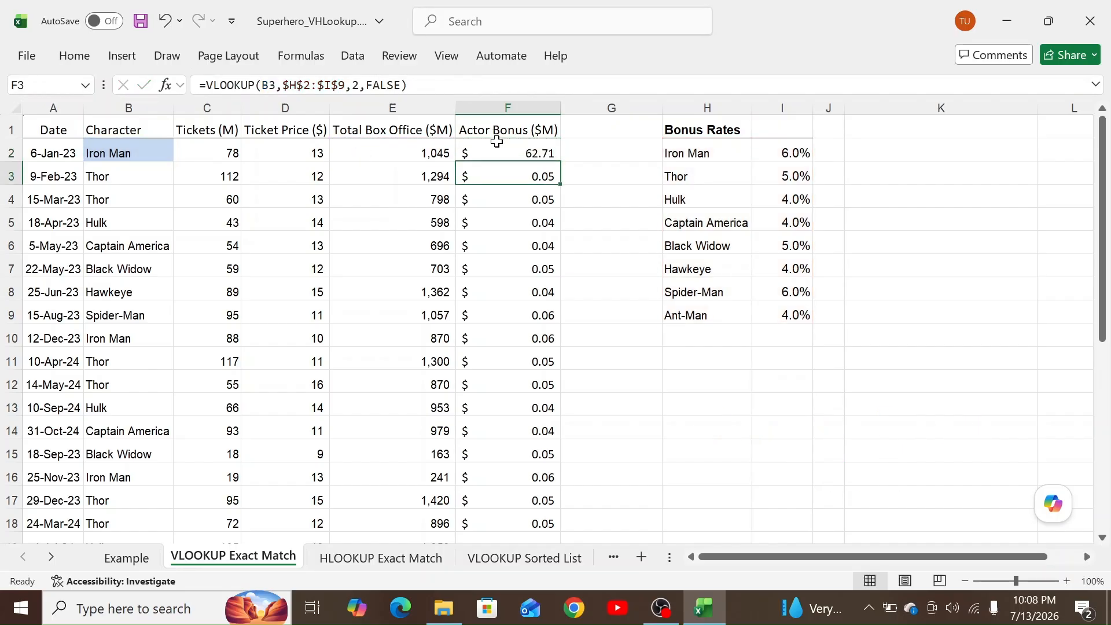
{"action": "left_click", "coordinate": [534, 151]}
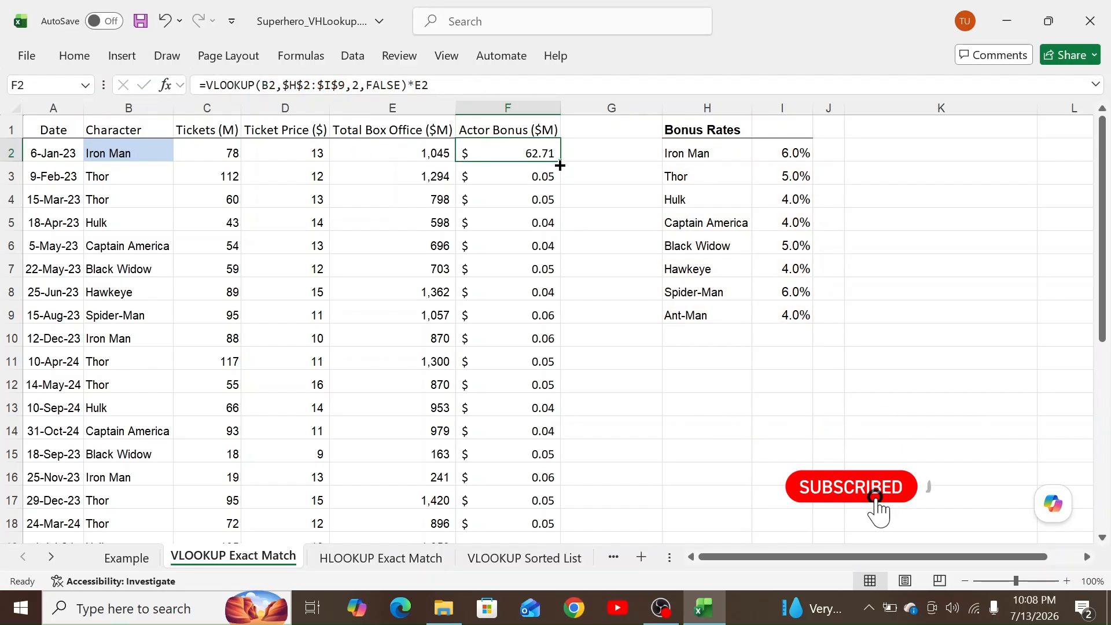
{"action": "left_click_drag", "start_coordinate": [560, 162], "coordinate": [551, 524]}
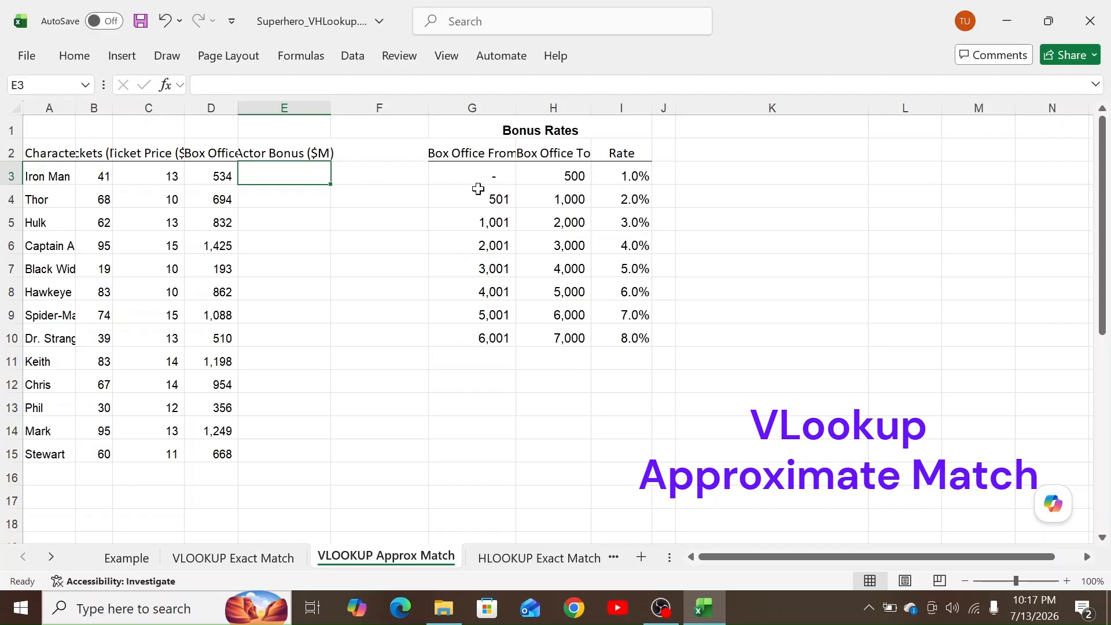
{"action": "left_click_drag", "start_coordinate": [46, 176], "coordinate": [48, 309]}
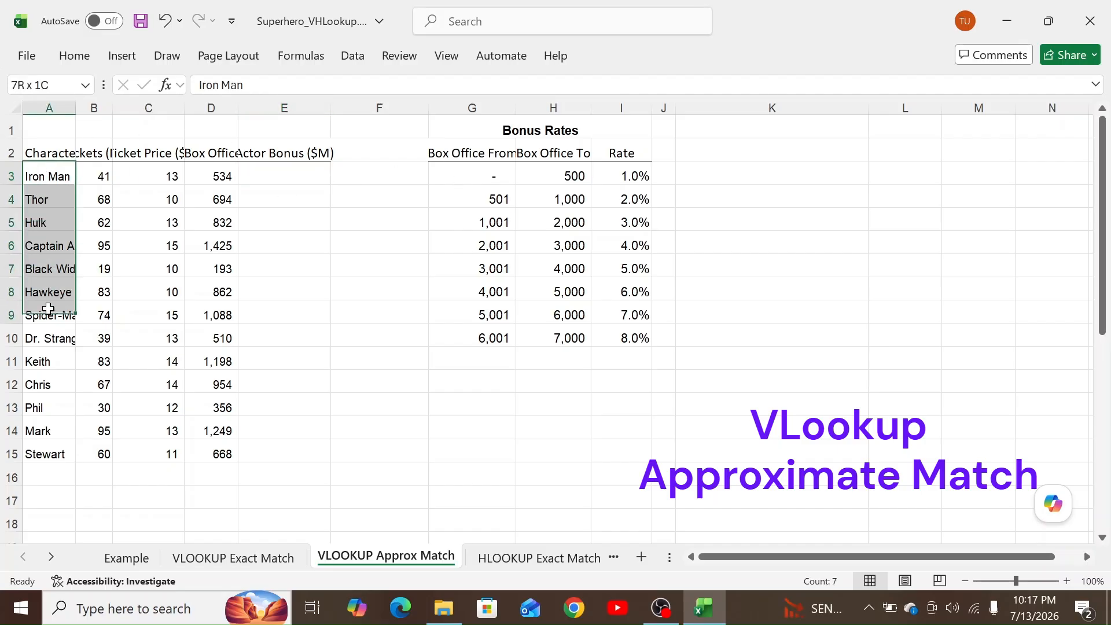
{"action": "left_click_drag", "start_coordinate": [472, 174], "coordinate": [621, 340]}
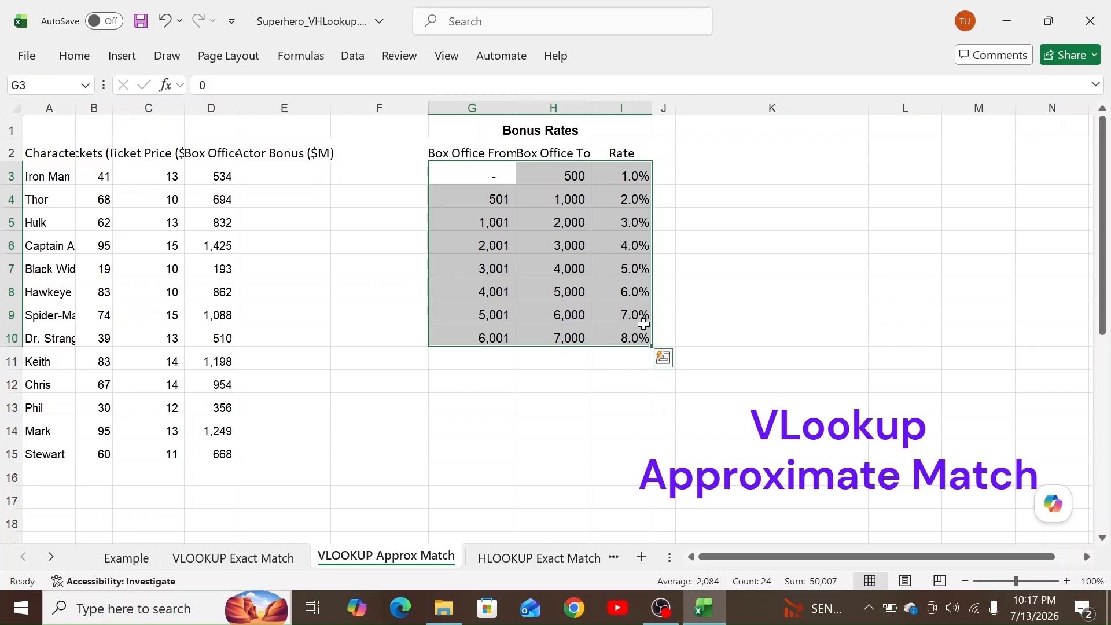
{"action": "left_click", "coordinate": [486, 154]}
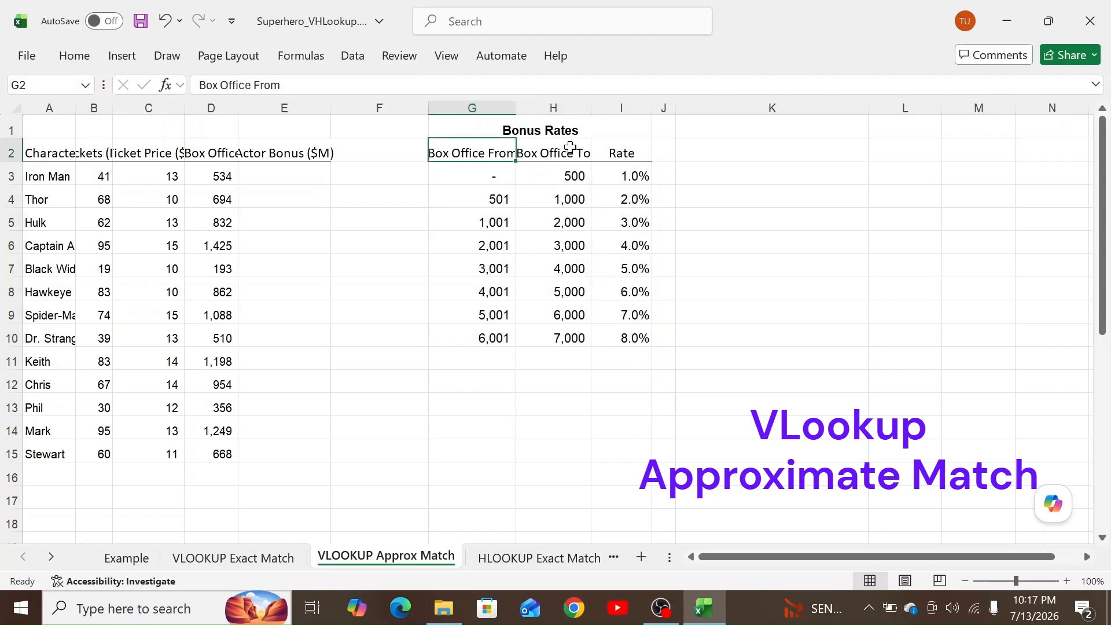
{"action": "left_click", "coordinate": [571, 150]}
{"action": "left_click_drag", "start_coordinate": [210, 158], "coordinate": [228, 456]}
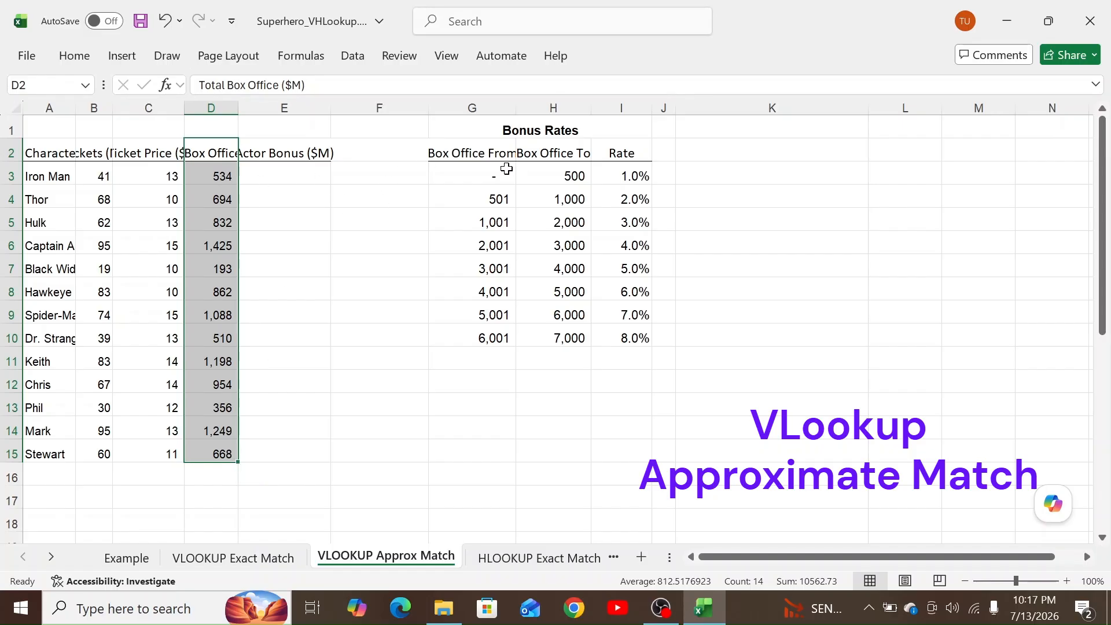
{"action": "left_click", "coordinate": [491, 177]}
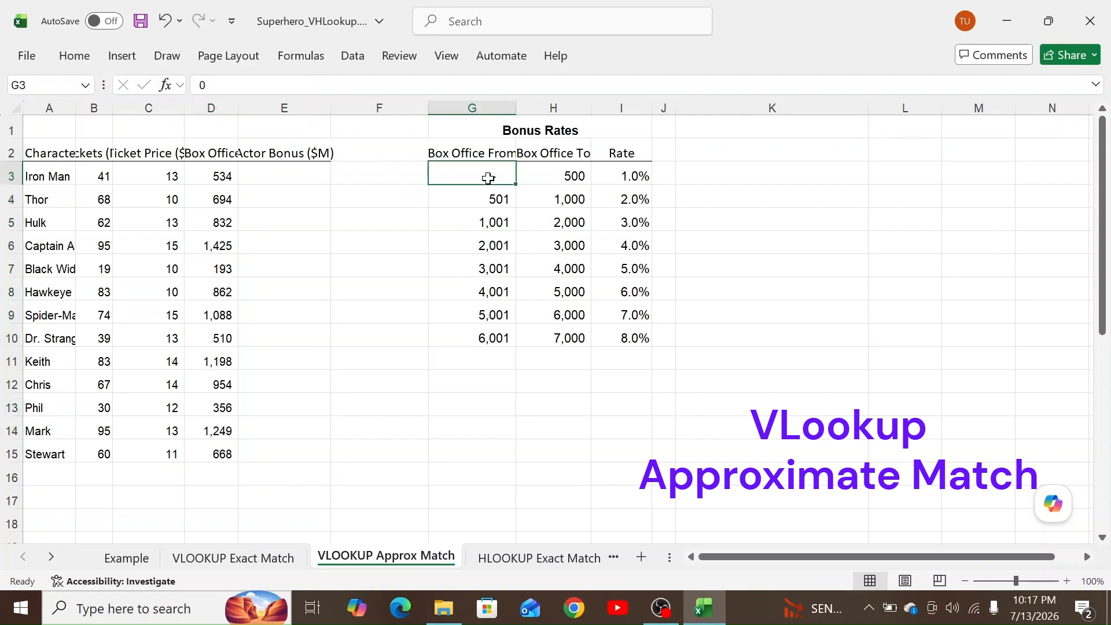
{"action": "left_click", "coordinate": [572, 173]}
{"action": "left_click", "coordinate": [621, 171]}
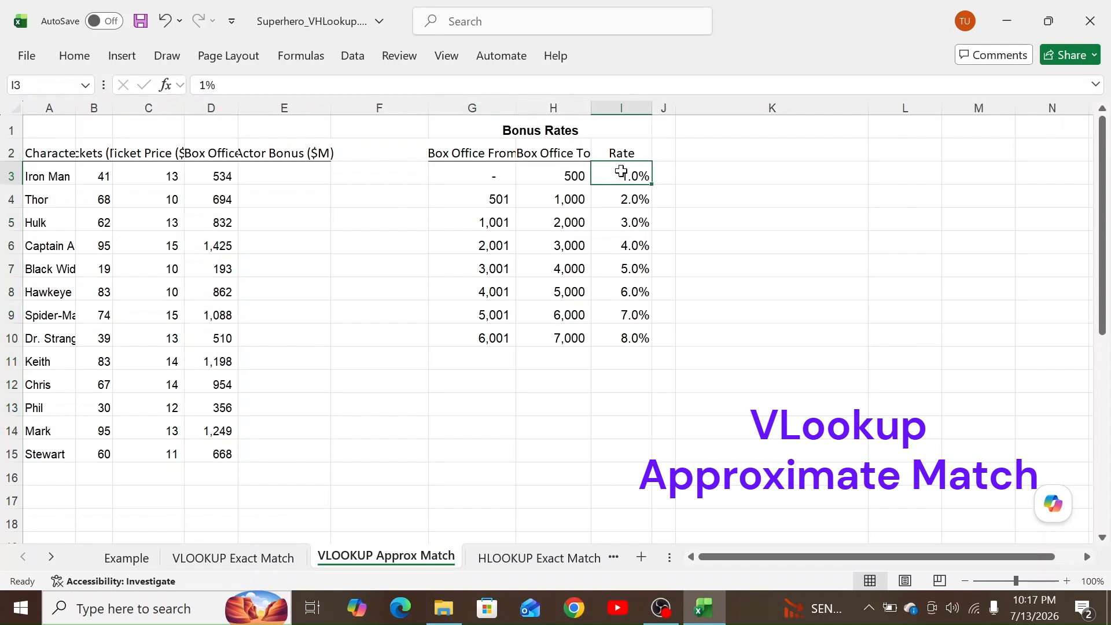
{"action": "left_click", "coordinate": [489, 194]}
{"action": "left_click", "coordinate": [572, 196]}
{"action": "left_click", "coordinate": [614, 195]}
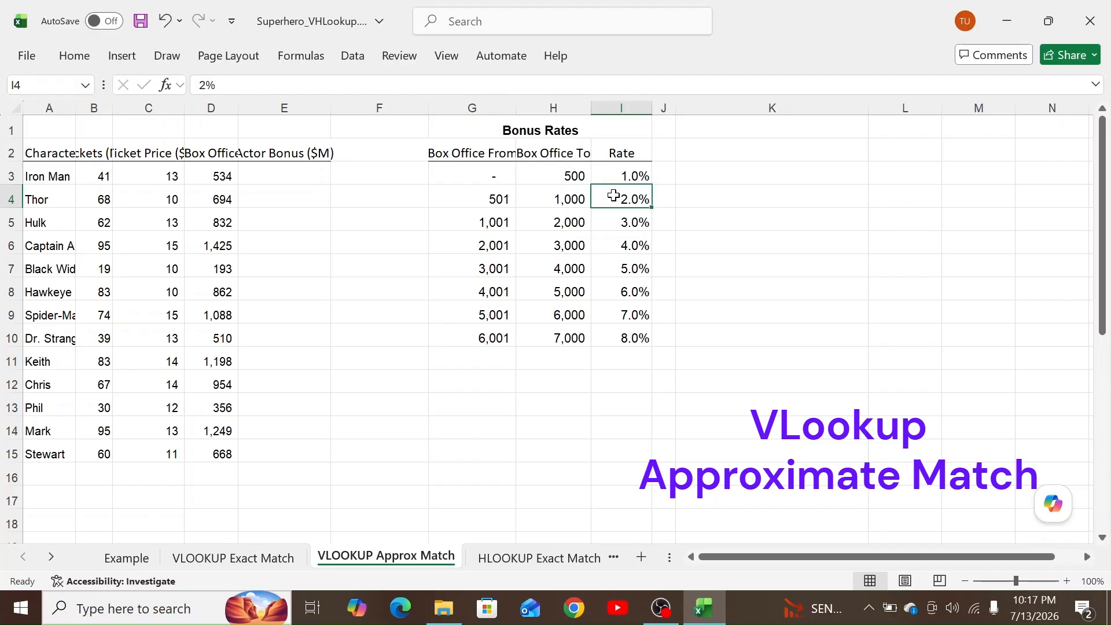
{"action": "left_click", "coordinate": [489, 221]}
{"action": "left_click", "coordinate": [560, 221]}
{"action": "left_click", "coordinate": [630, 225]}
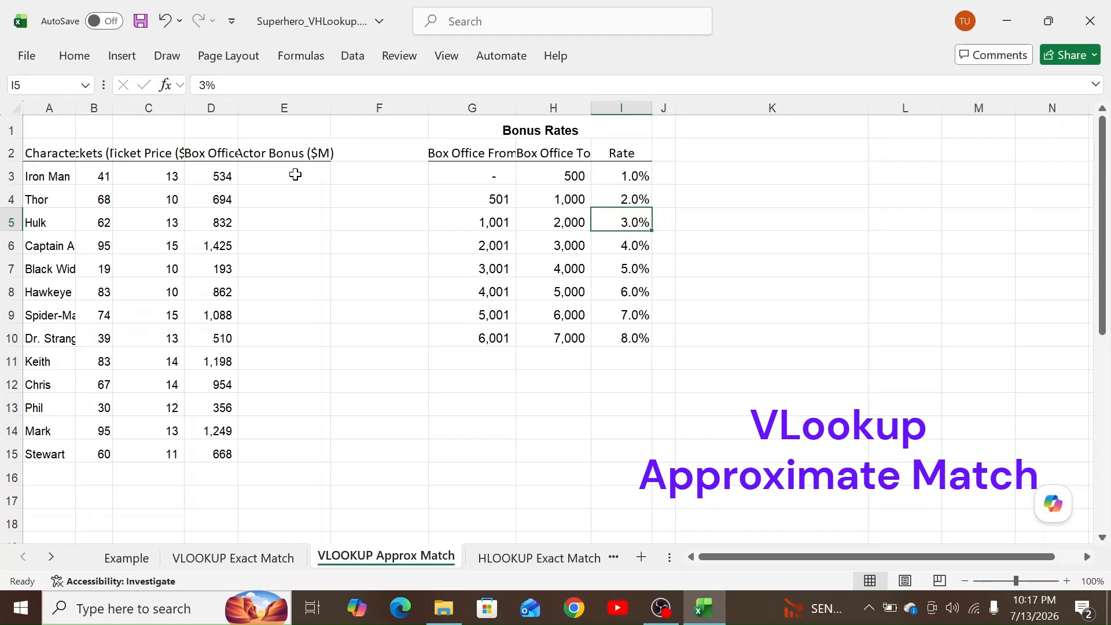
{"action": "left_click_drag", "start_coordinate": [295, 174], "coordinate": [293, 384]}
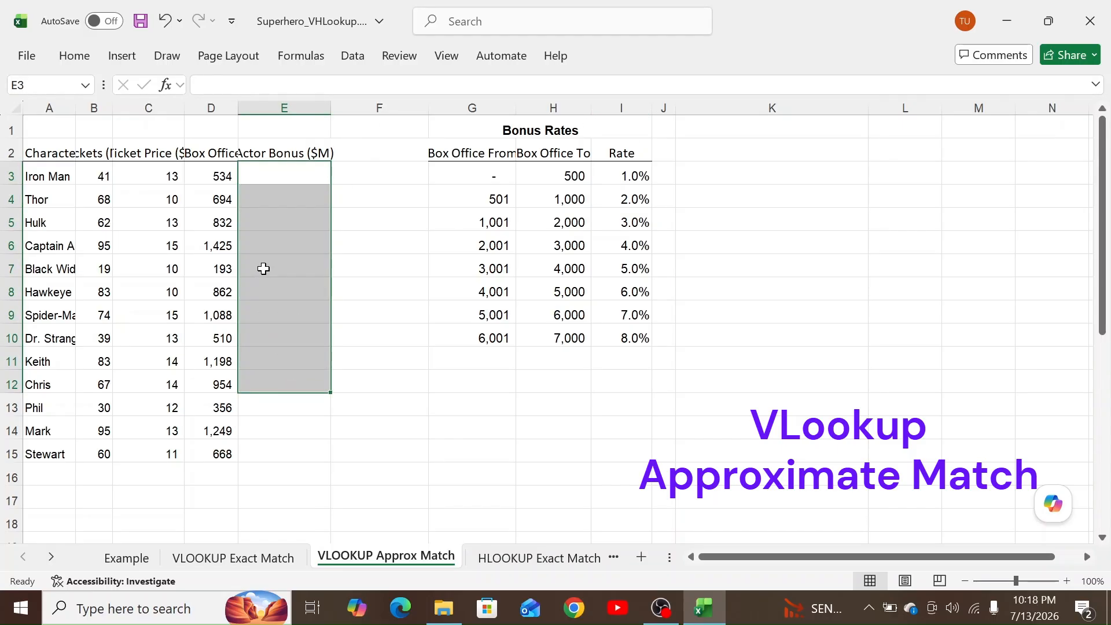
Enter =VLOOKUP(D3,$G$3:$I$10,3,FALSE) in E3 and fill it to E15, yielding #N/A.
{"action": "left_click", "coordinate": [277, 179]}
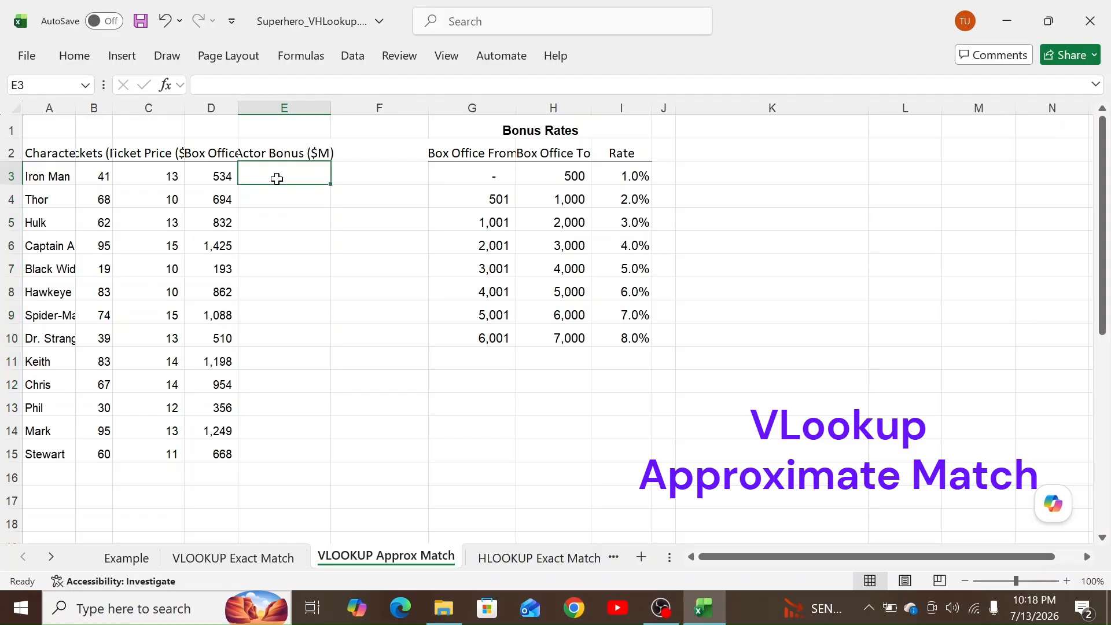
{"action": "type", "text": "=vlo"}
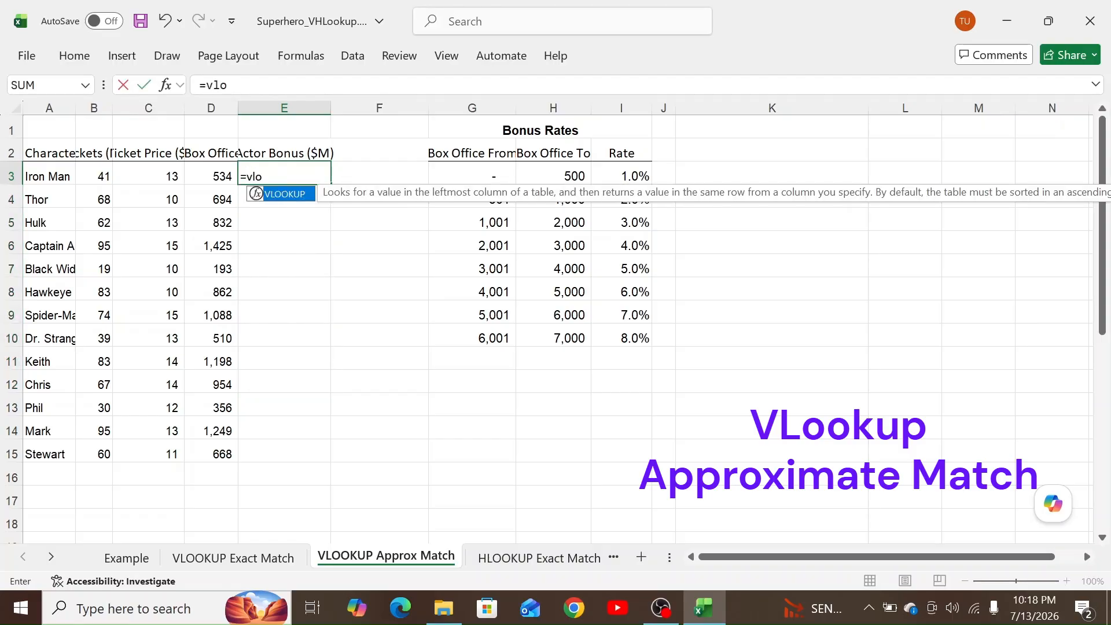
{"action": "key", "text": "Tab"}
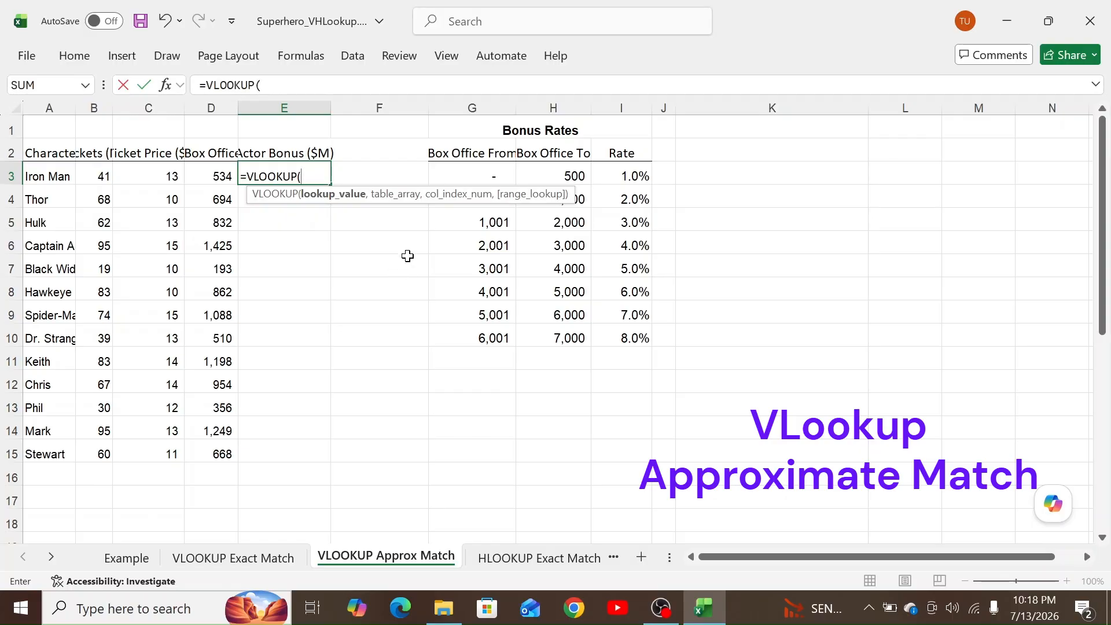
{"action": "left_click", "coordinate": [220, 176]}
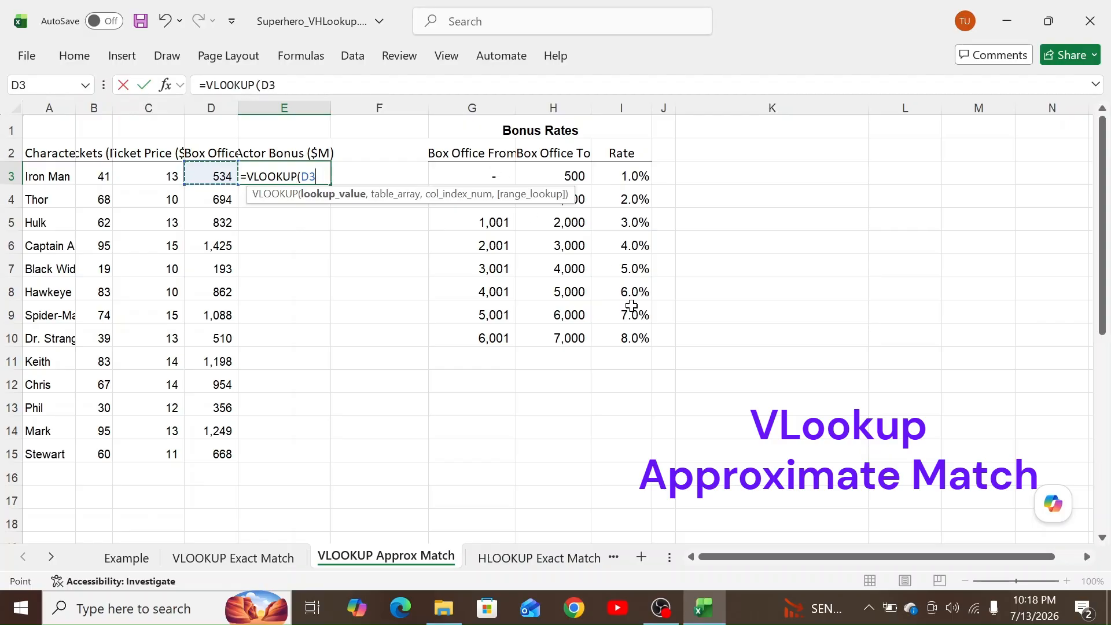
{"action": "type", "text": ","}
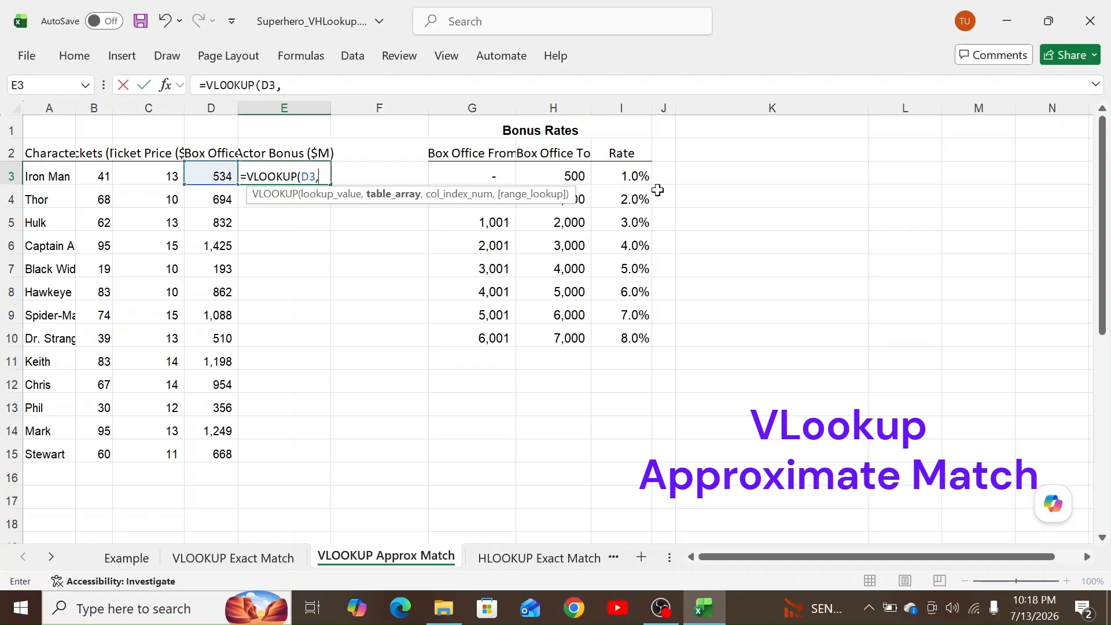
{"action": "left_click_drag", "start_coordinate": [486, 177], "coordinate": [637, 331]}
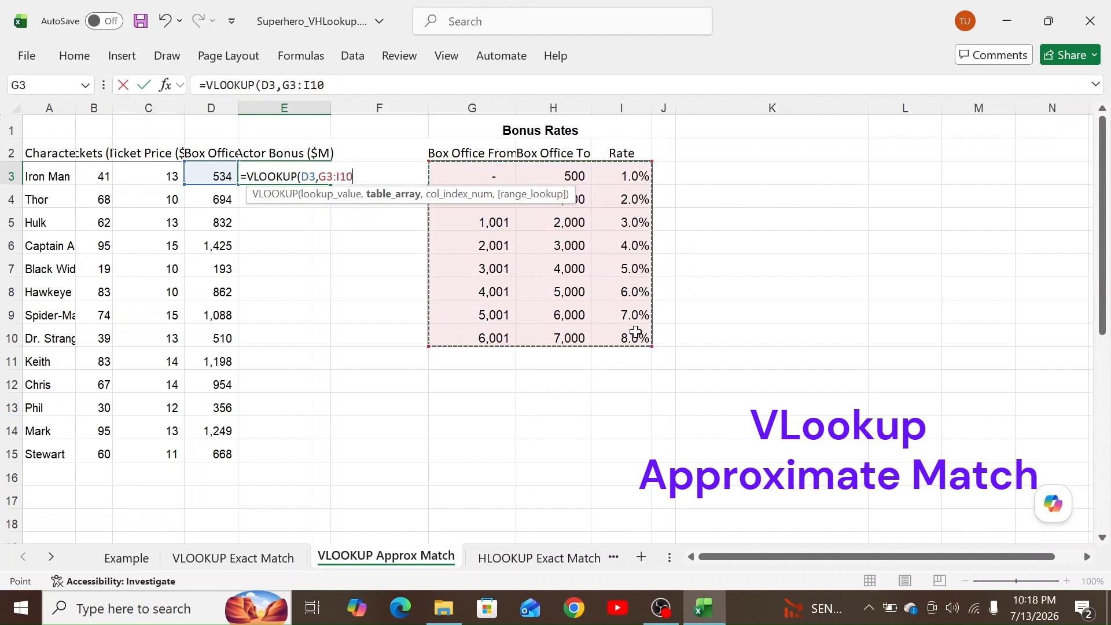
{"action": "key", "text": "F4"}
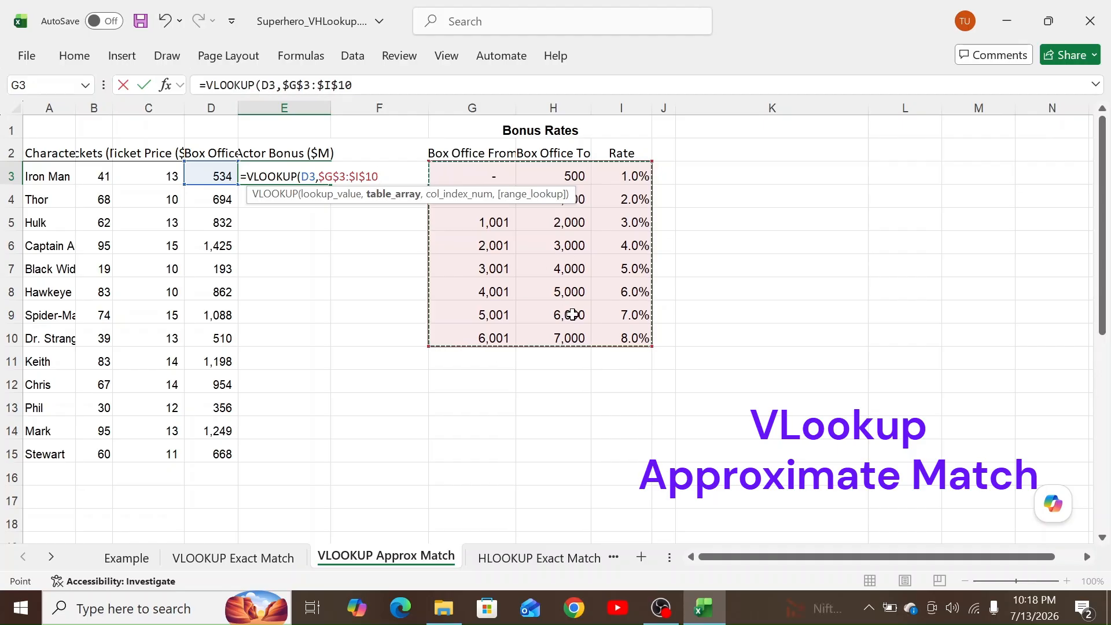
{"action": "type", "text": ","}
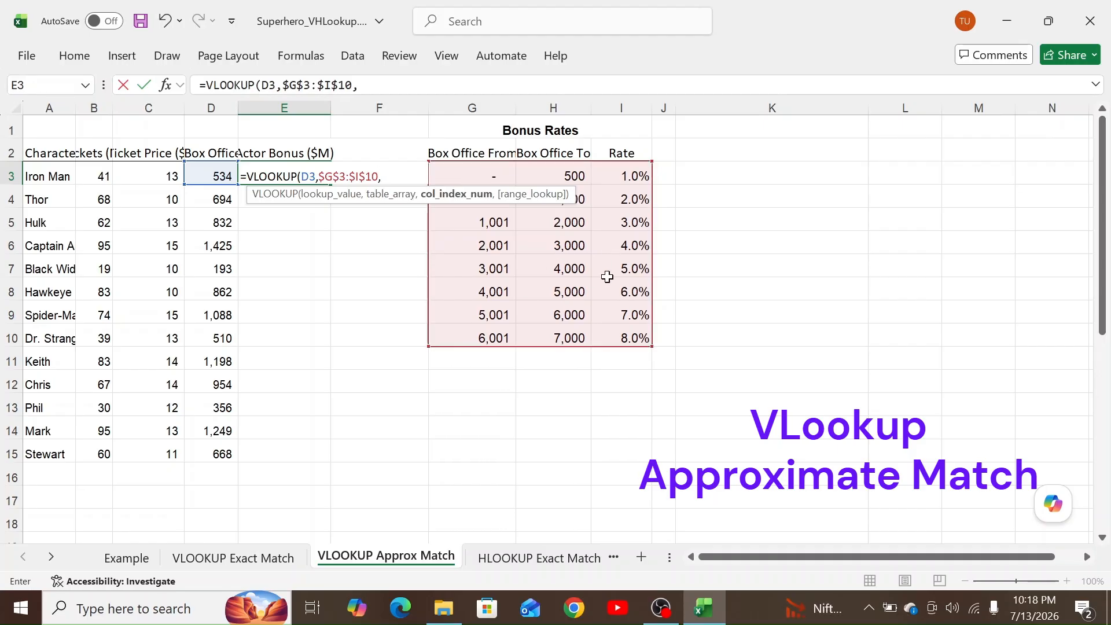
{"action": "type", "text": "3,fals"}
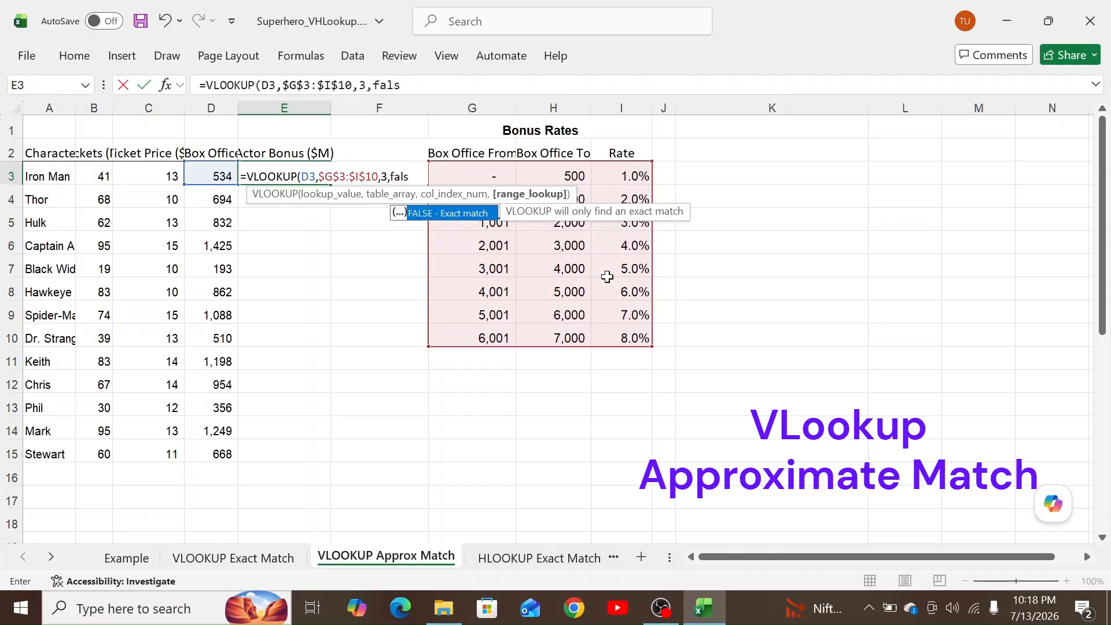
{"action": "type", "text": "e)"}
{"action": "key", "text": "Return"}
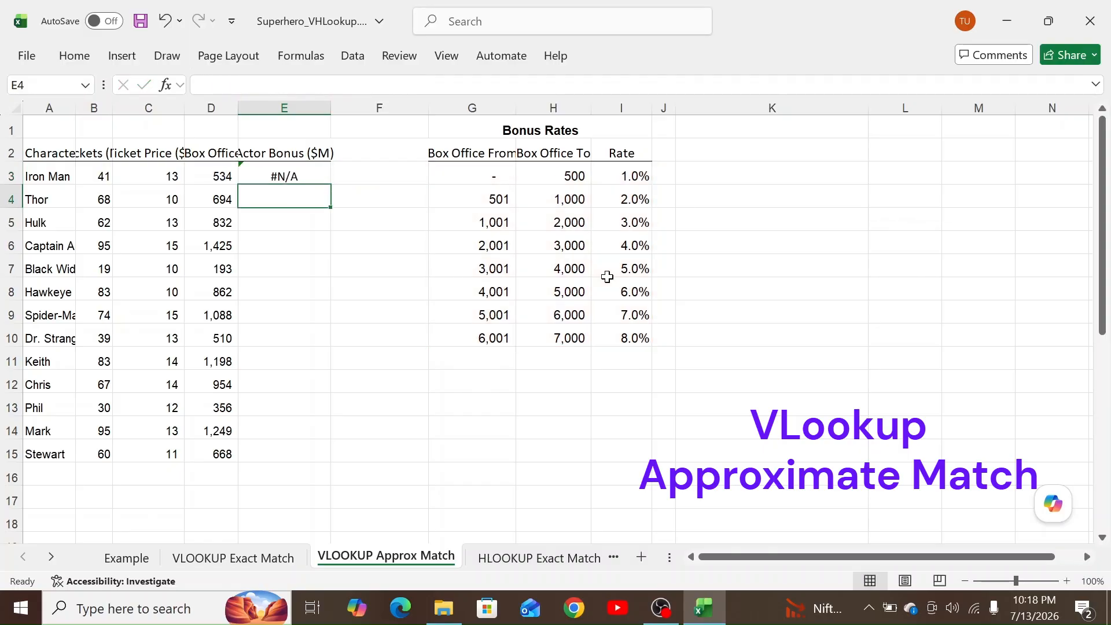
{"action": "left_click", "coordinate": [287, 178]}
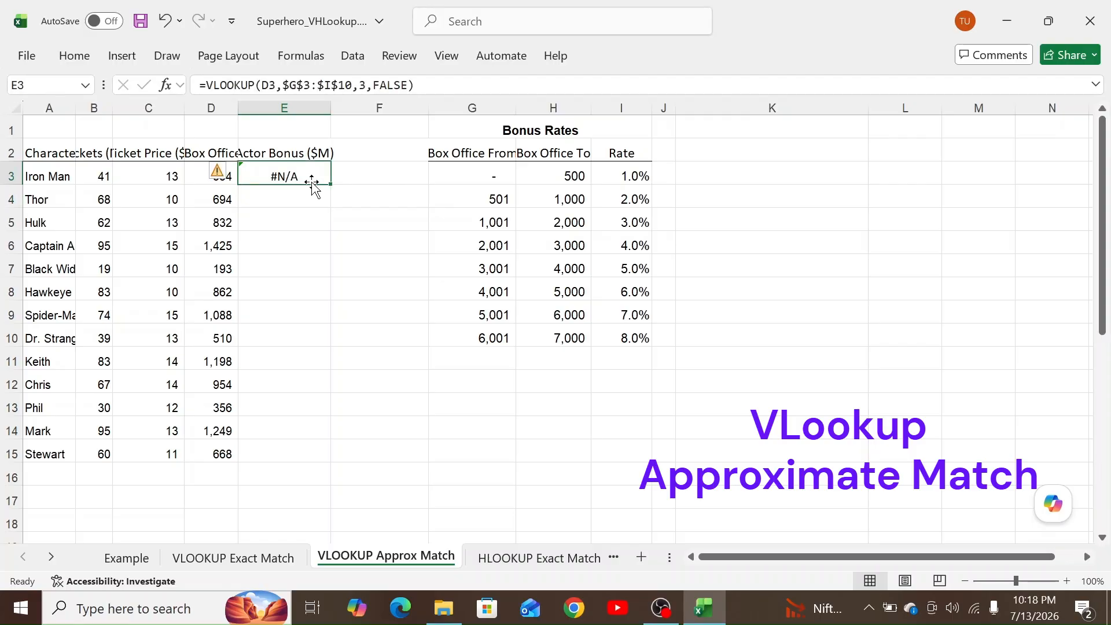
{"action": "left_click_drag", "start_coordinate": [328, 185], "coordinate": [328, 461]}
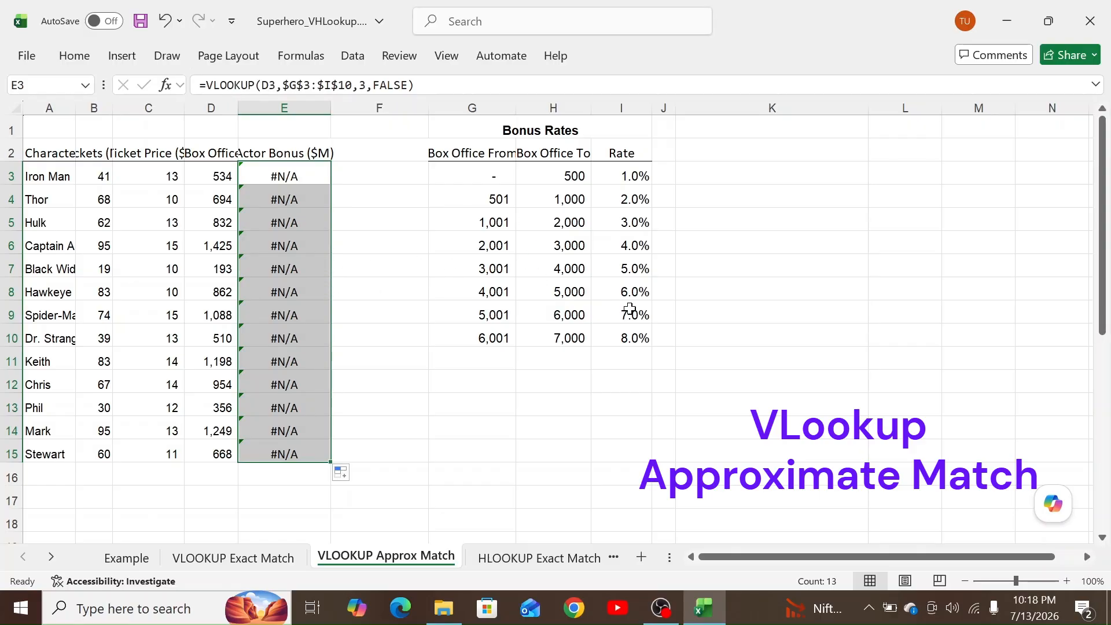
Edit E3 and delete FALSE, leaving =VLOOKUP(D3,$G$3:$I$10,3,).
{"action": "double_click", "coordinate": [275, 179]}
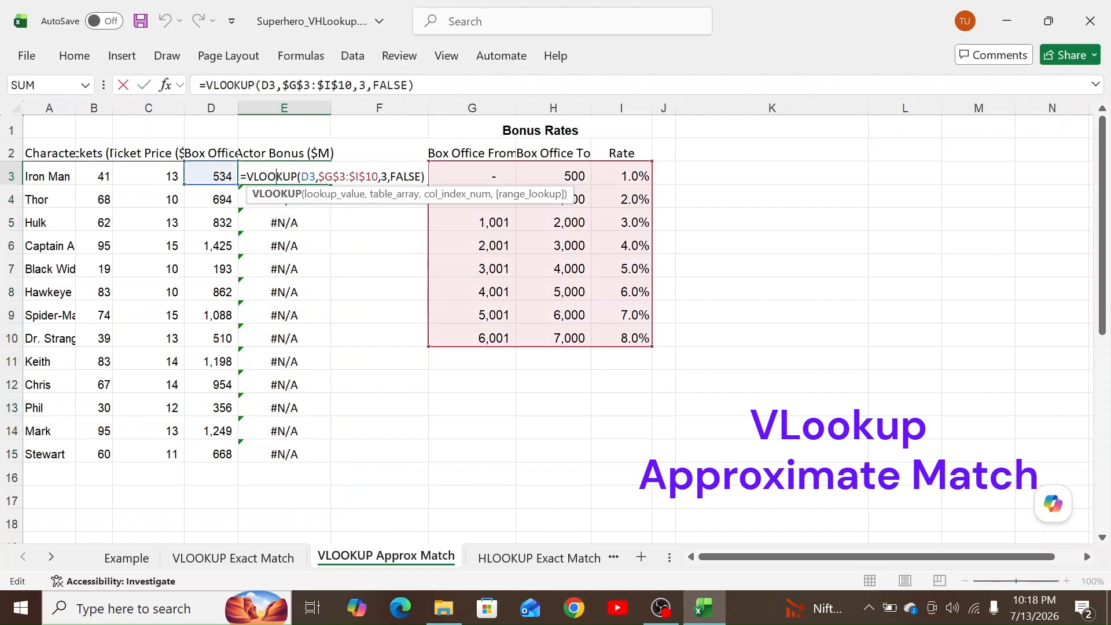
{"action": "left_click", "coordinate": [309, 177]}
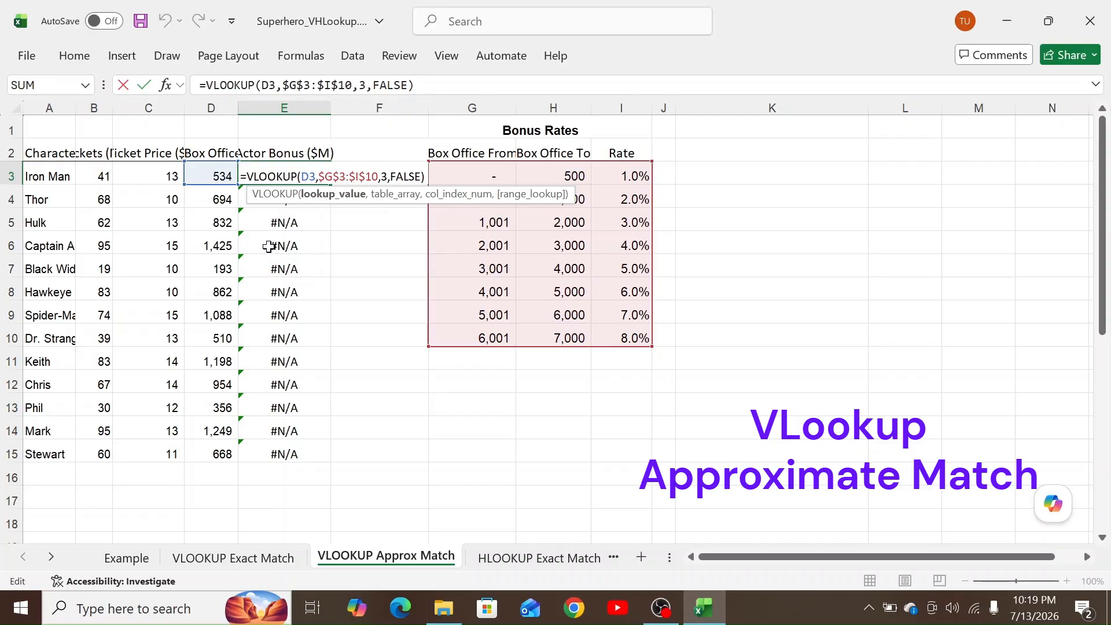
{"action": "left_click", "coordinate": [415, 177]}
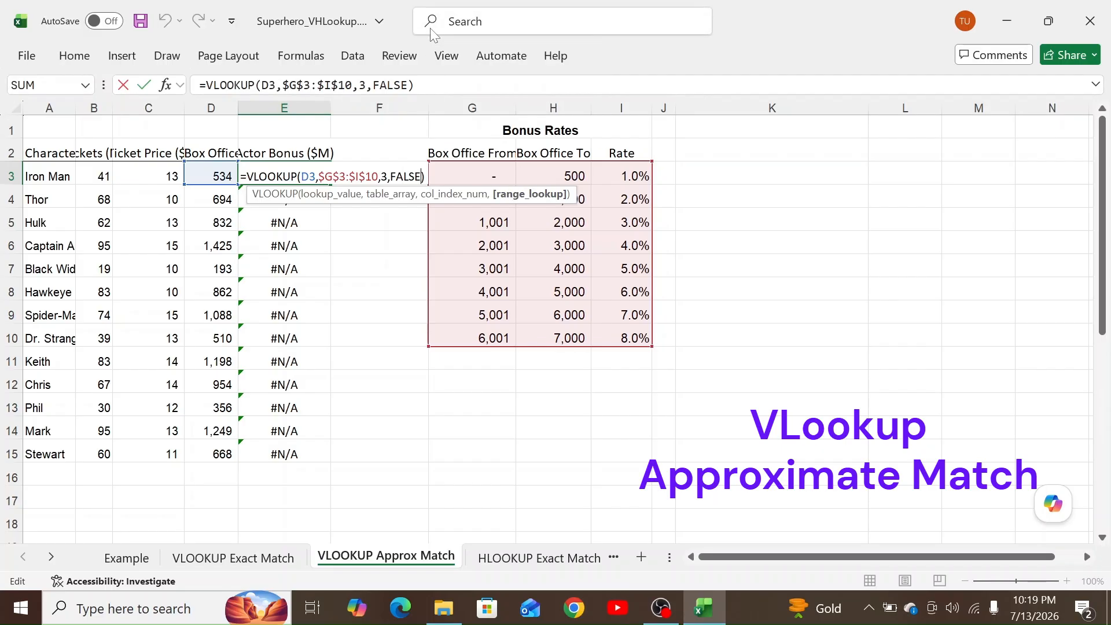
{"action": "key", "text": "BackSpace"}
{"action": "key", "text": "BackSpace"}
{"action": "key", "text": "BackSpace"}
{"action": "key", "text": "BackSpace"}
{"action": "key", "text": "BackSpace"}
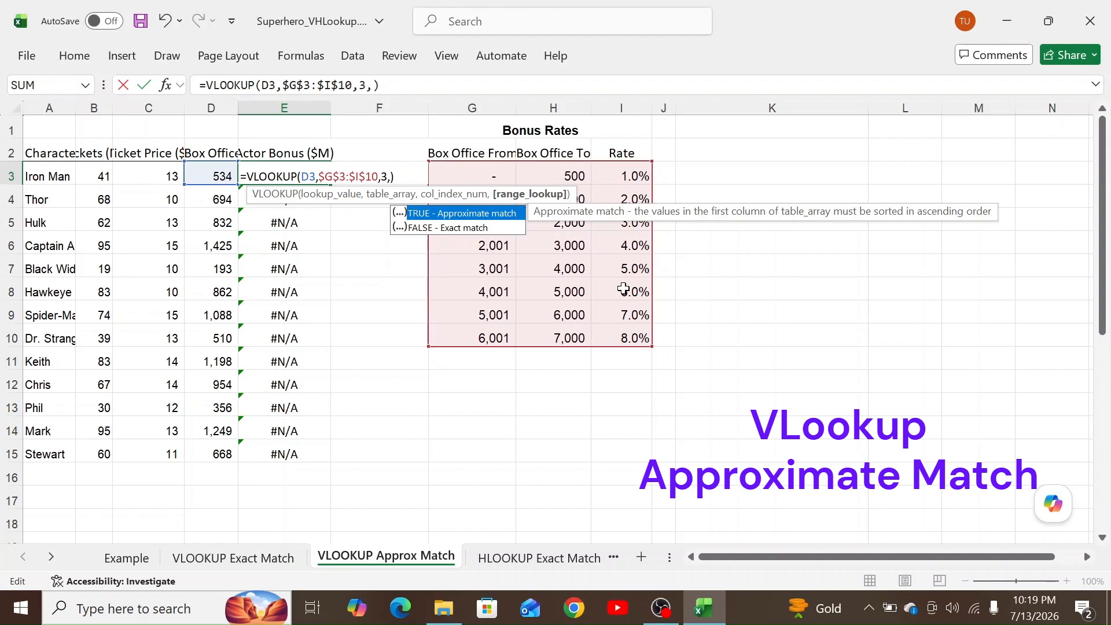
Set E3's range_lookup to TRUE, fill it down to E15, and check E9's formula.
{"action": "type", "text": "true"}
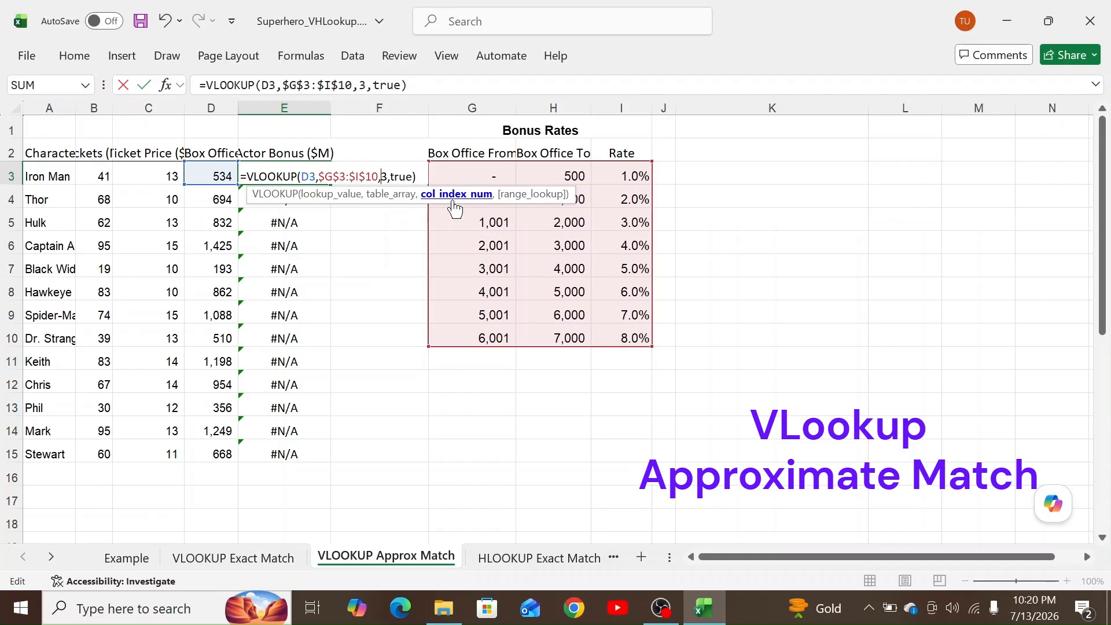
{"action": "key", "text": "Return"}
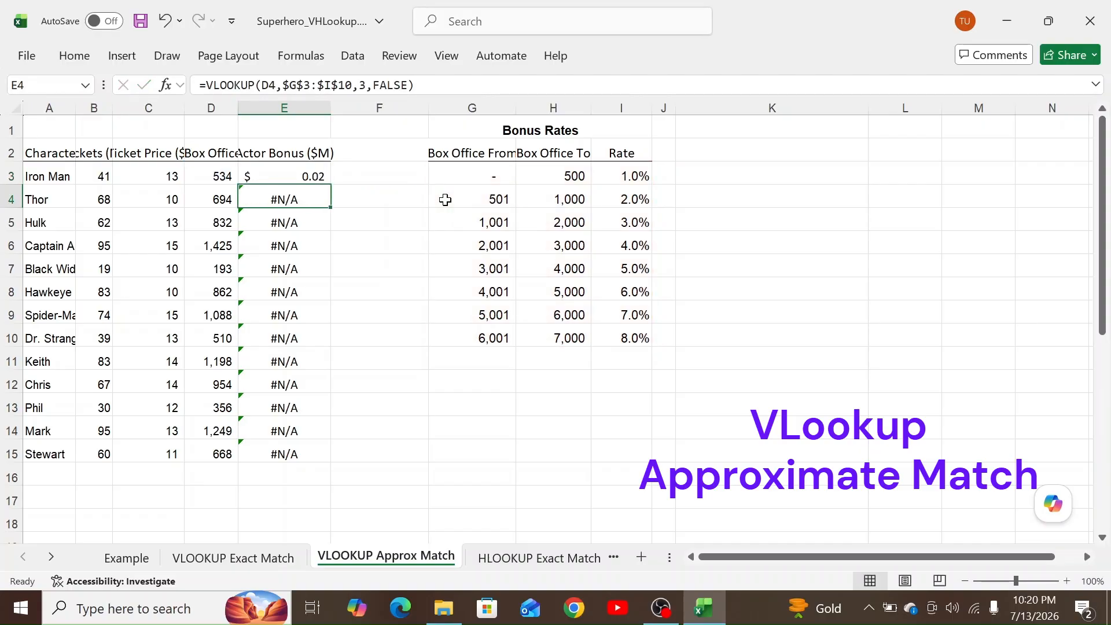
{"action": "left_click", "coordinate": [313, 176]}
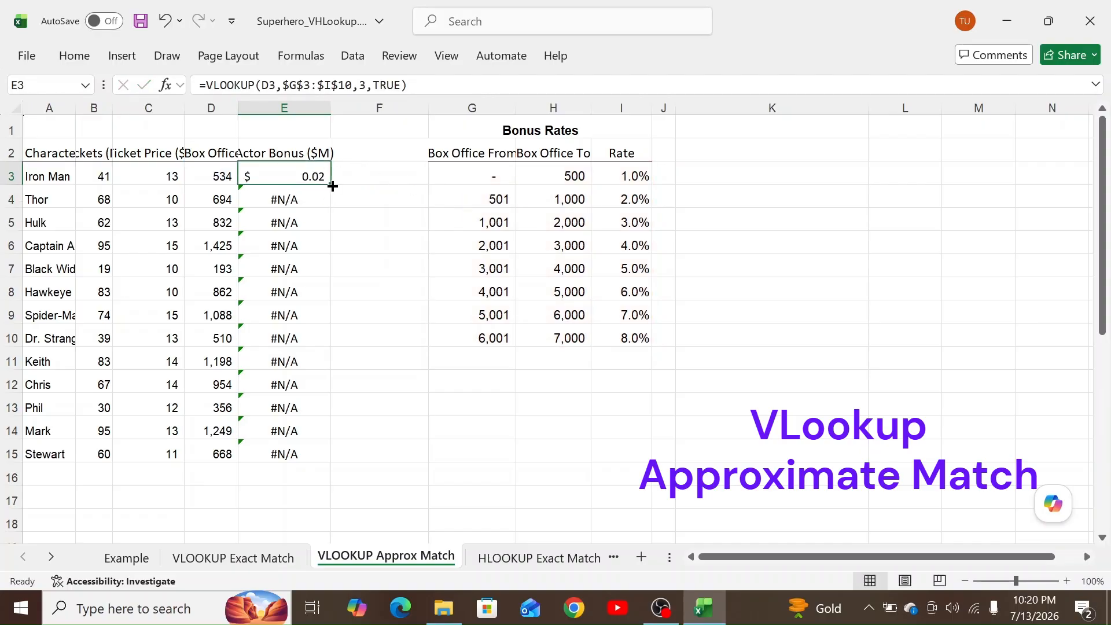
{"action": "left_click_drag", "start_coordinate": [331, 185], "coordinate": [322, 457]}
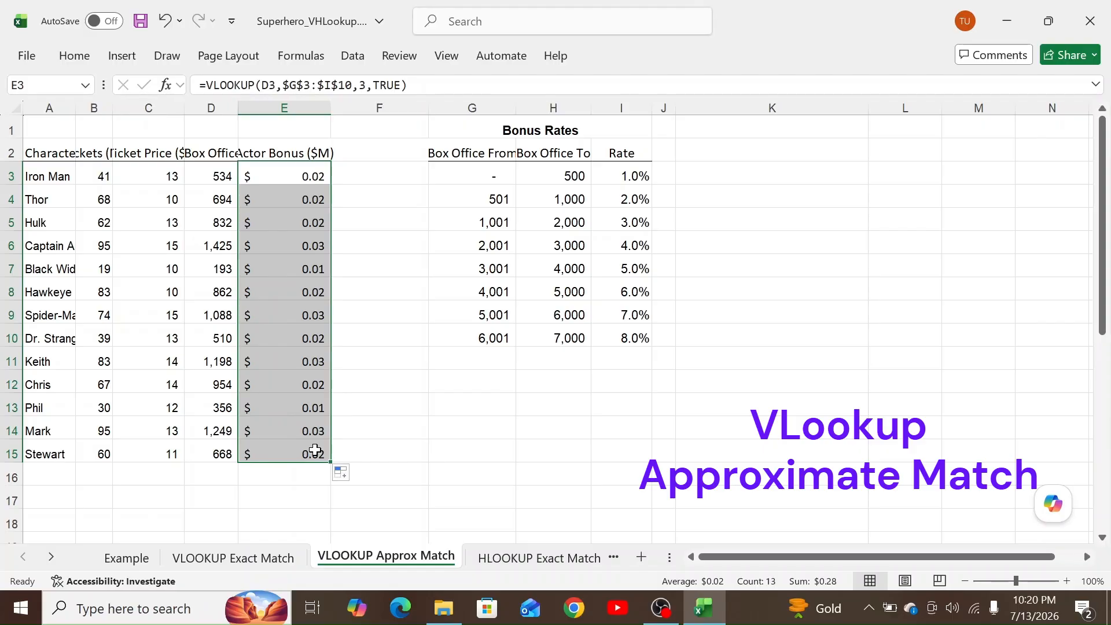
{"action": "double_click", "coordinate": [295, 314]}
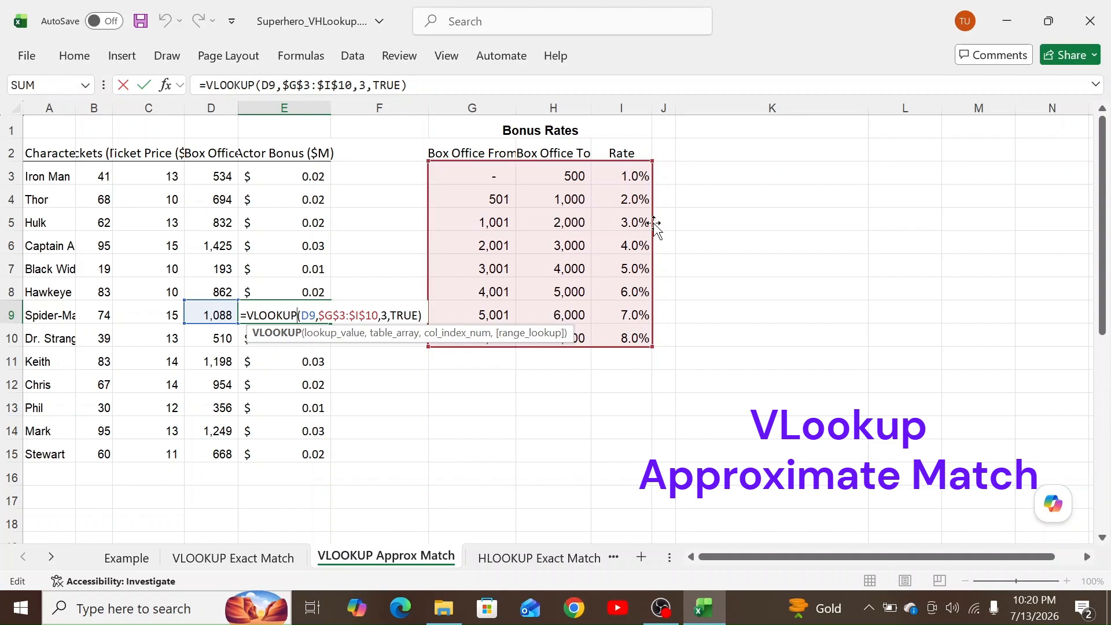
{"action": "key", "text": "Return"}
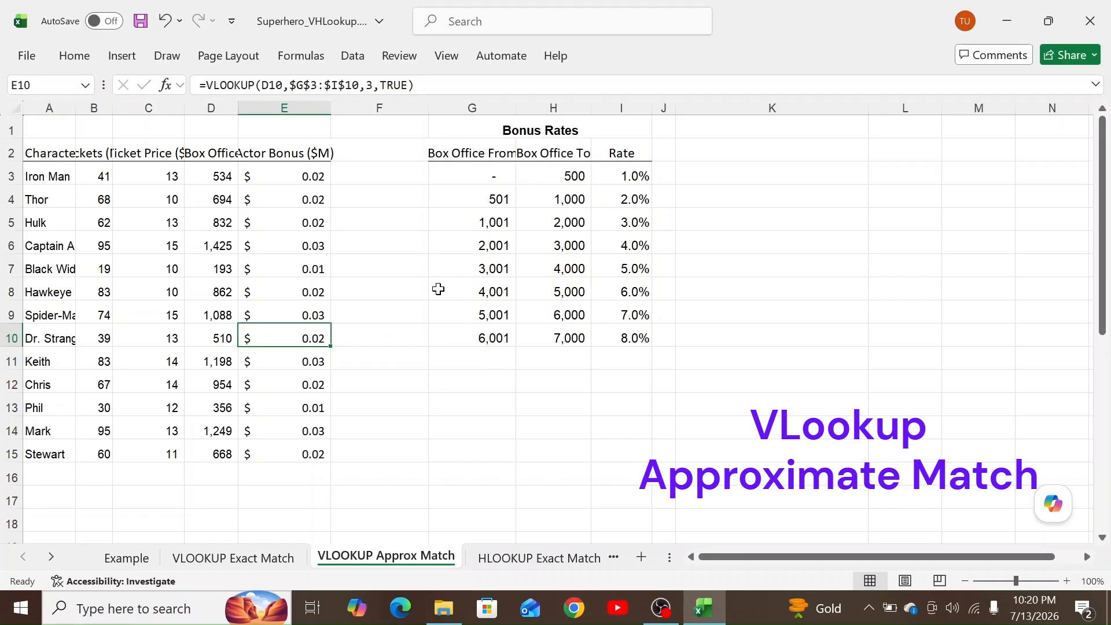
{"action": "left_click", "coordinate": [316, 312]}
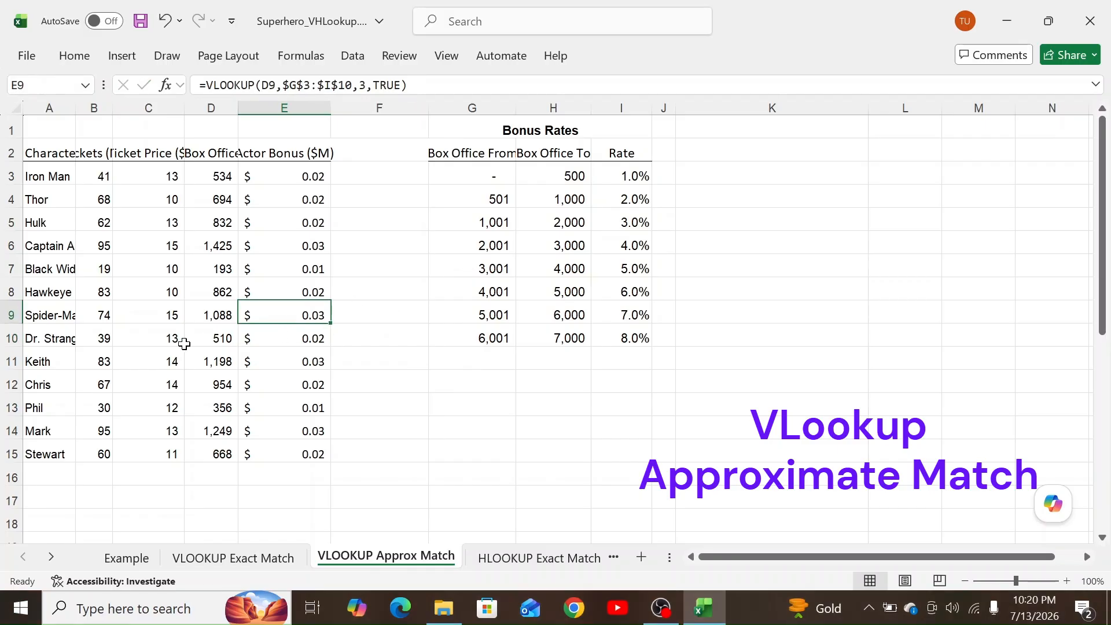
Append *D3 to E3's rate lookup and copy it down to E15 for bonus amounts.
{"action": "left_click", "coordinate": [285, 178]}
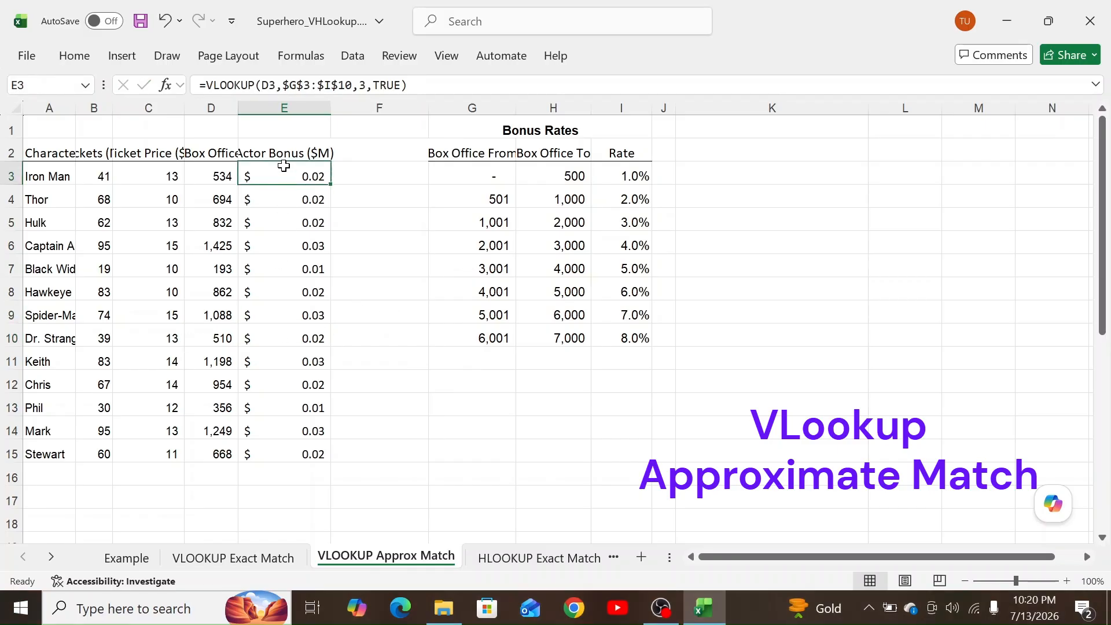
{"action": "left_click", "coordinate": [515, 85]}
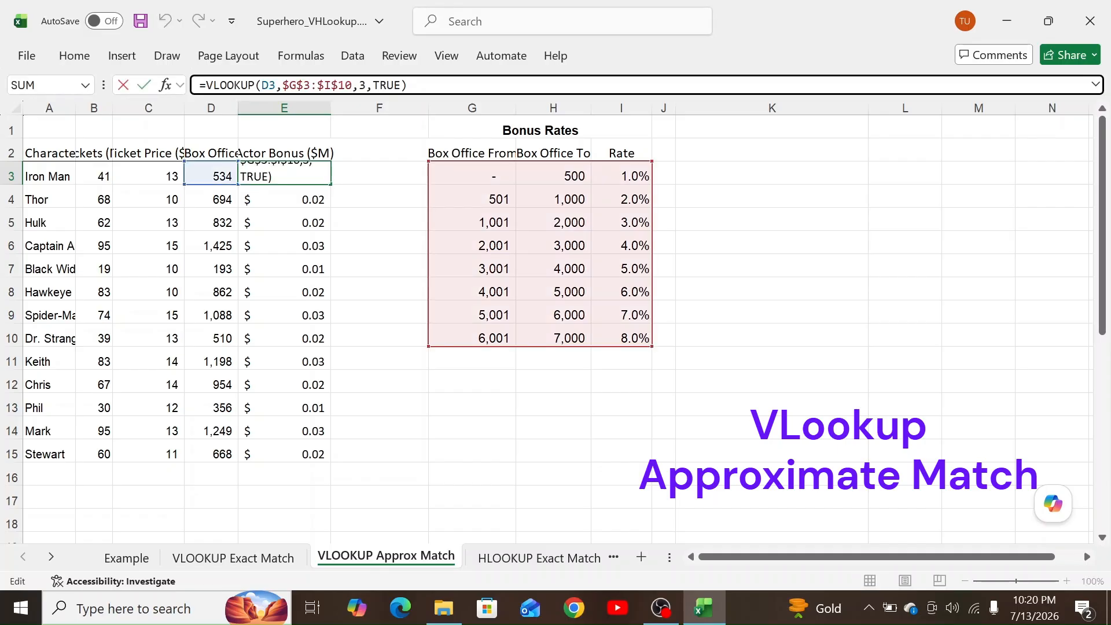
{"action": "type", "text": "*"}
{"action": "left_click", "coordinate": [219, 174]}
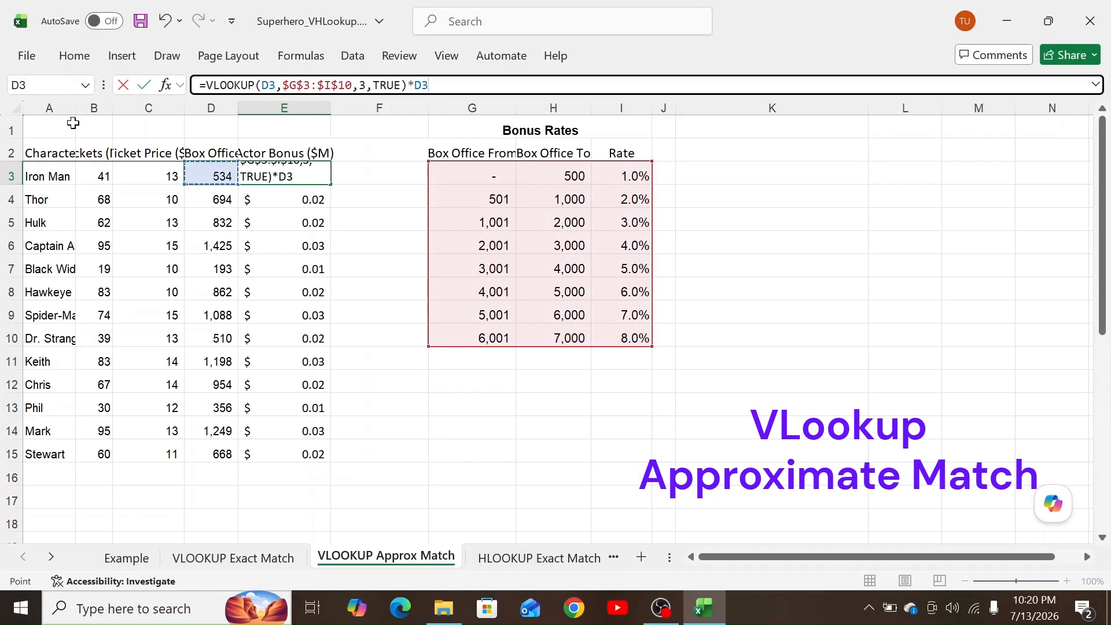
{"action": "key", "text": "Return"}
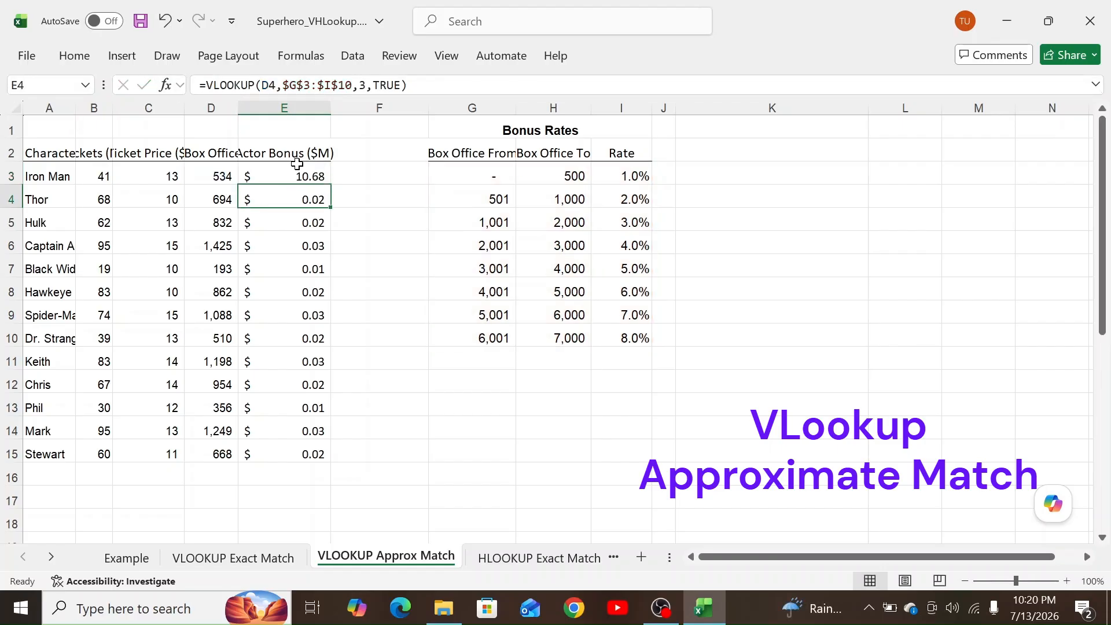
{"action": "left_click", "coordinate": [313, 176]}
{"action": "left_click_drag", "start_coordinate": [330, 184], "coordinate": [307, 456]}
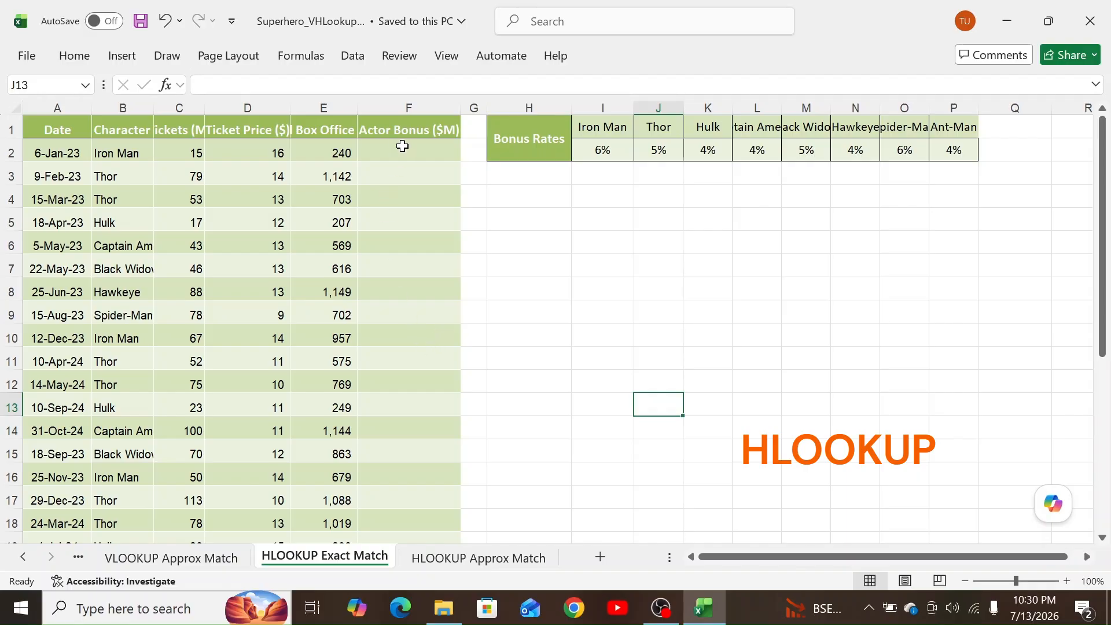
Enter =HLOOKUP(B2,$I$1:$P$2,2,FALSE) in F2 to return Iron Man's 0.06 bonus rate.
{"action": "left_click", "coordinate": [400, 153]}
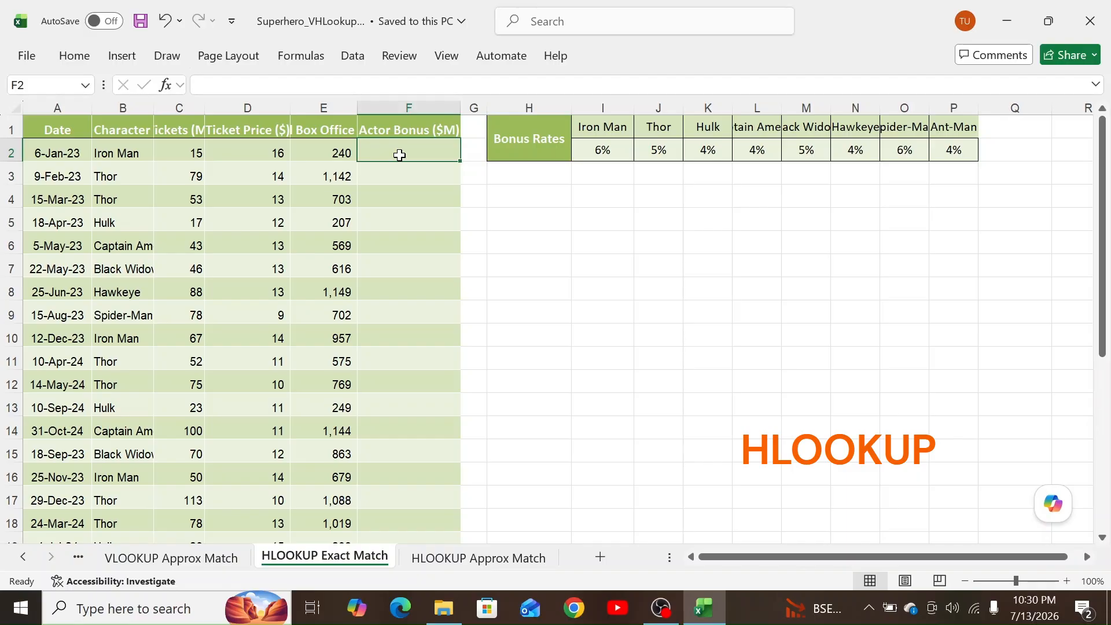
{"action": "type", "text": "="}
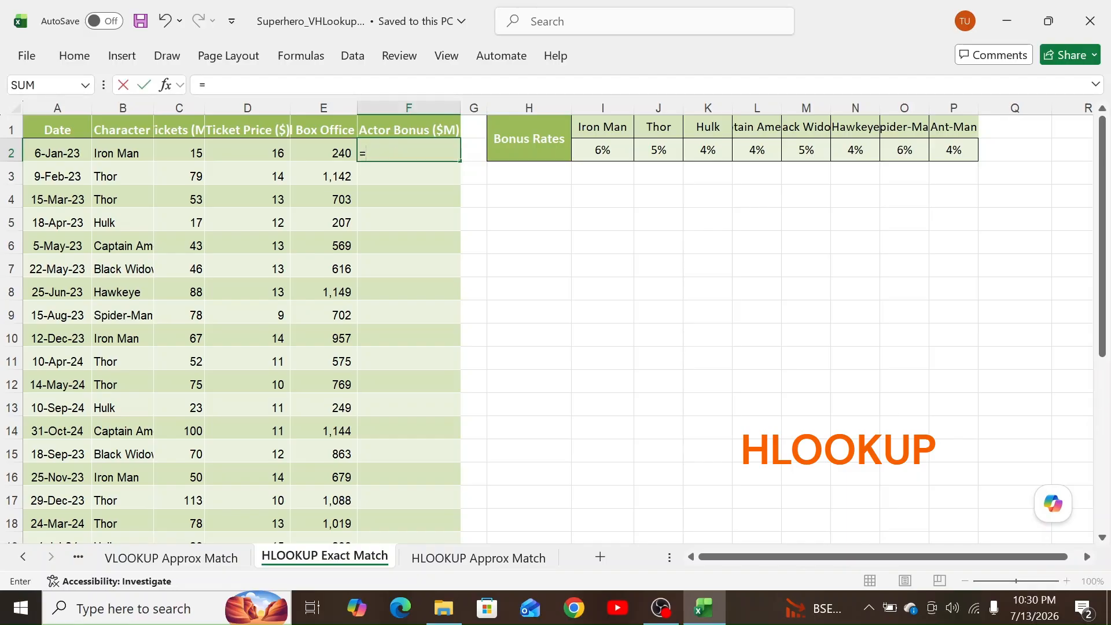
{"action": "type", "text": "hl"}
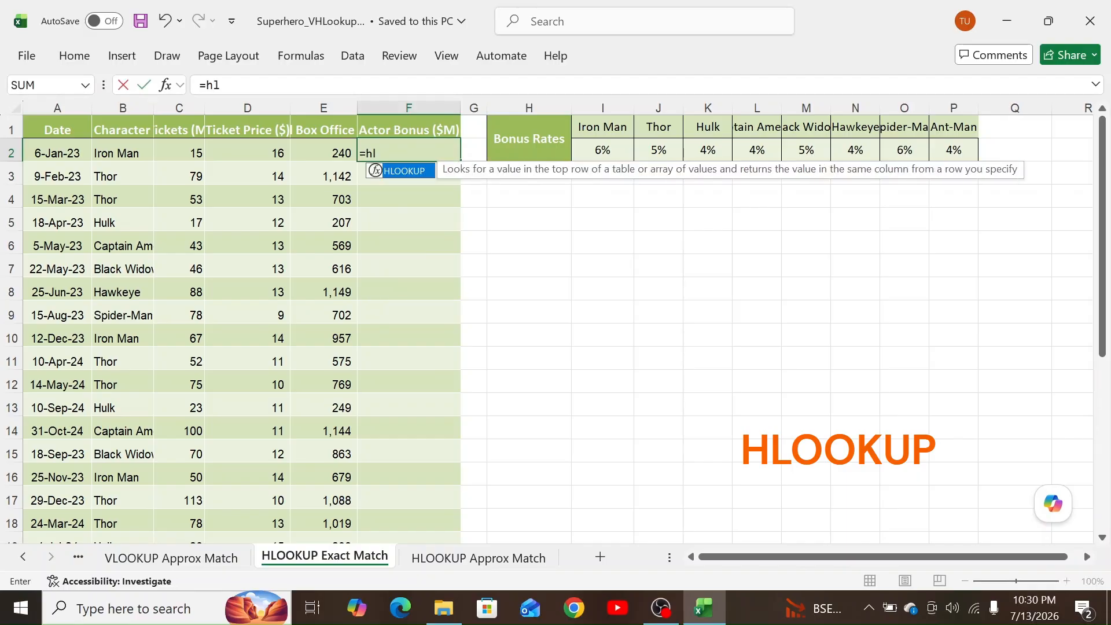
{"action": "key", "text": "Tab"}
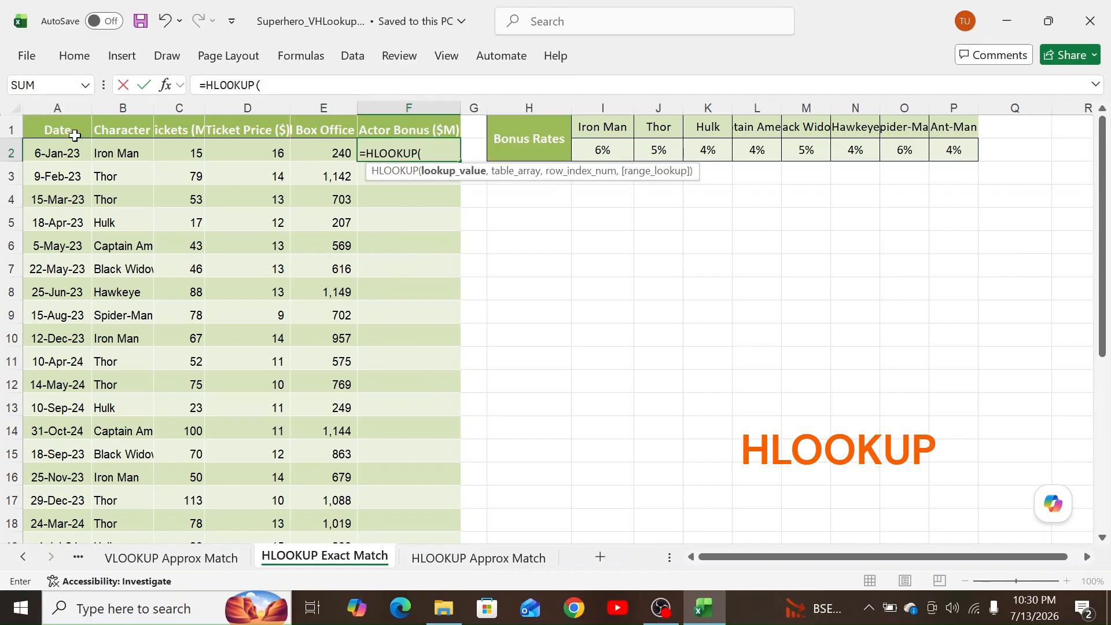
{"action": "left_click", "coordinate": [122, 152]}
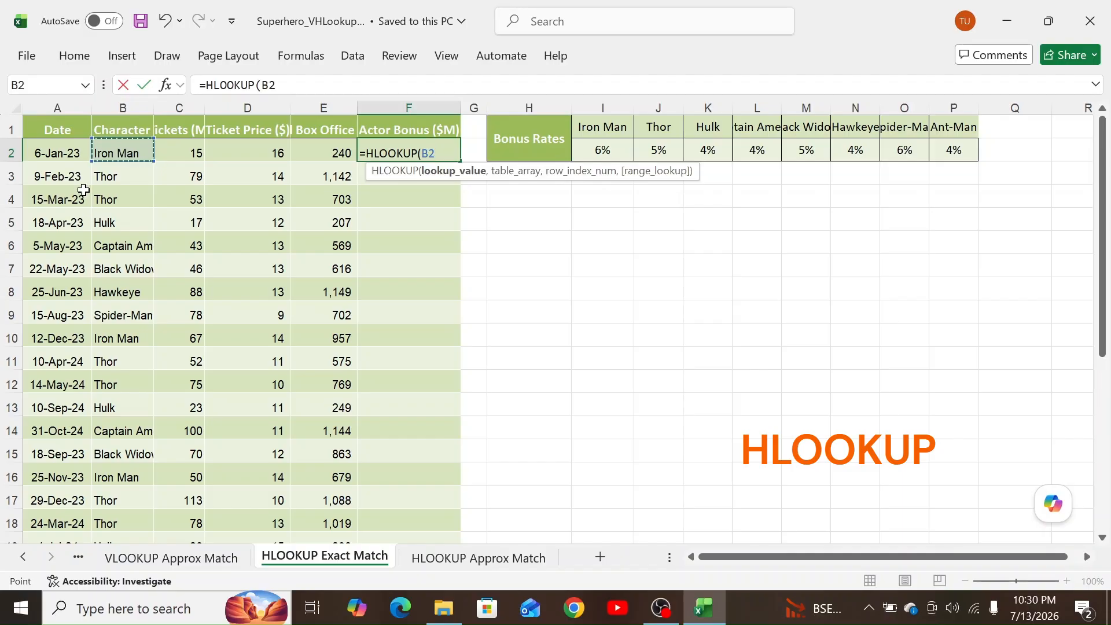
{"action": "type", "text": ","}
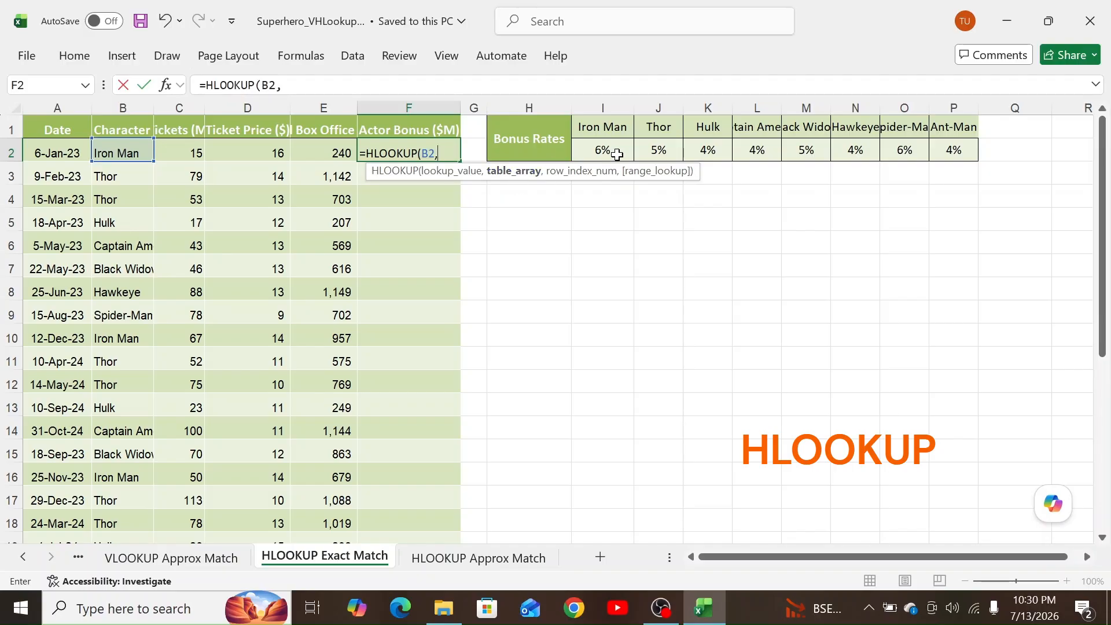
{"action": "left_click_drag", "start_coordinate": [615, 124], "coordinate": [952, 150]}
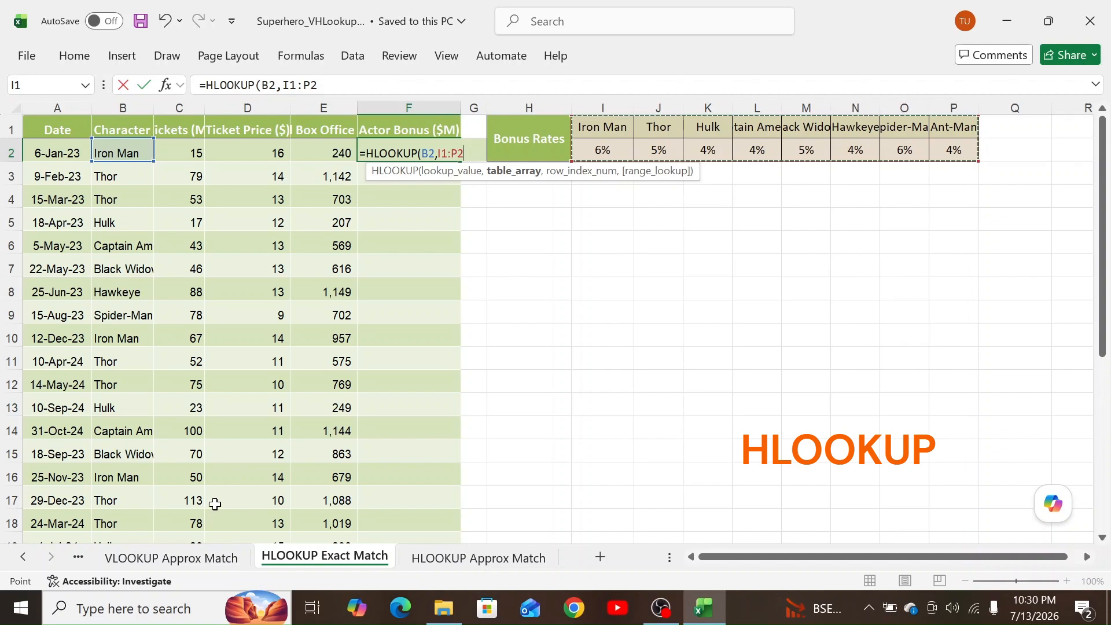
{"action": "key", "text": "F4"}
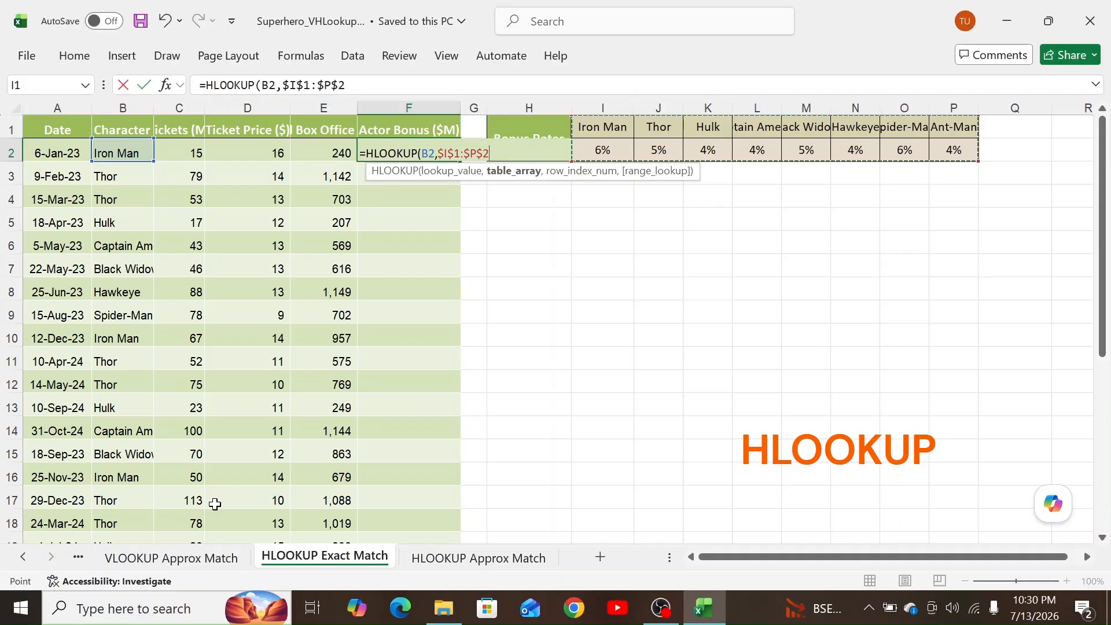
{"action": "type", "text": ",2"}
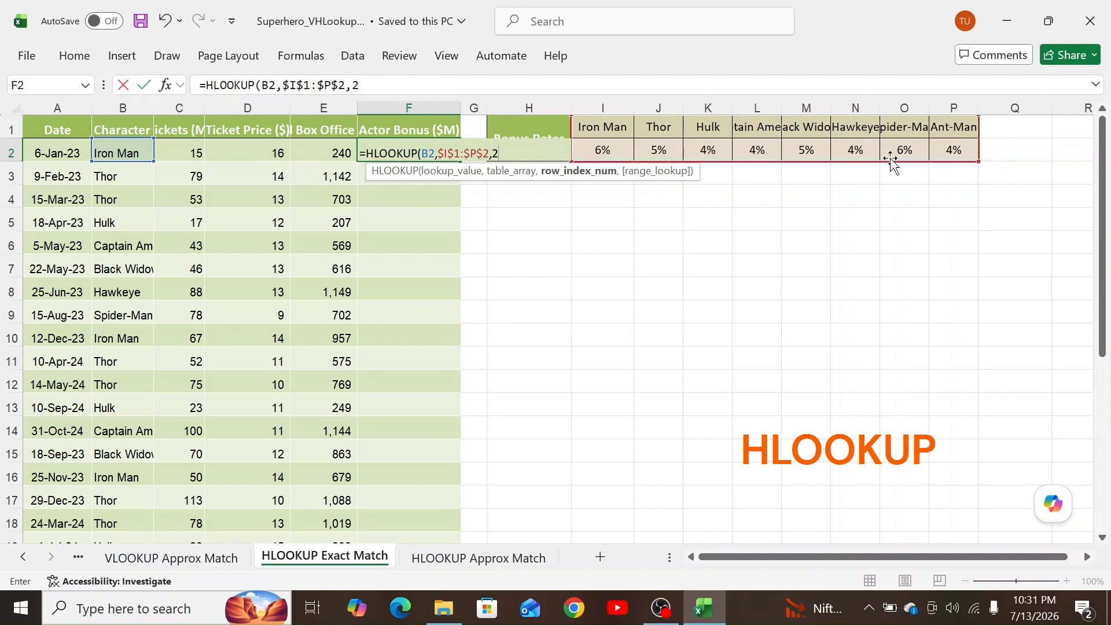
{"action": "type", "text": ","}
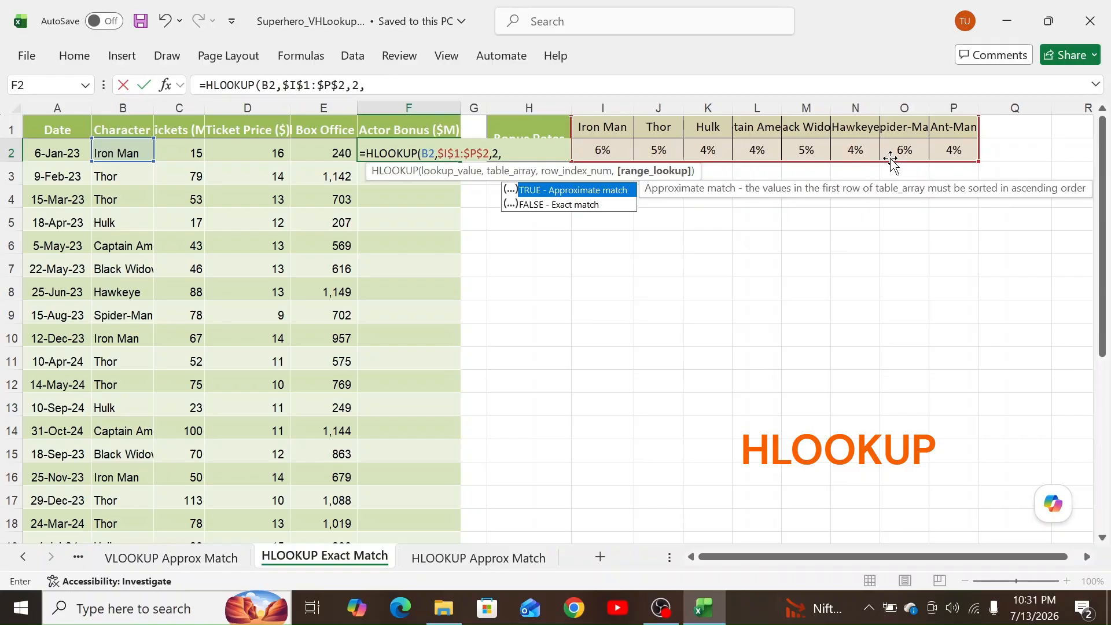
{"action": "type", "text": "false"}
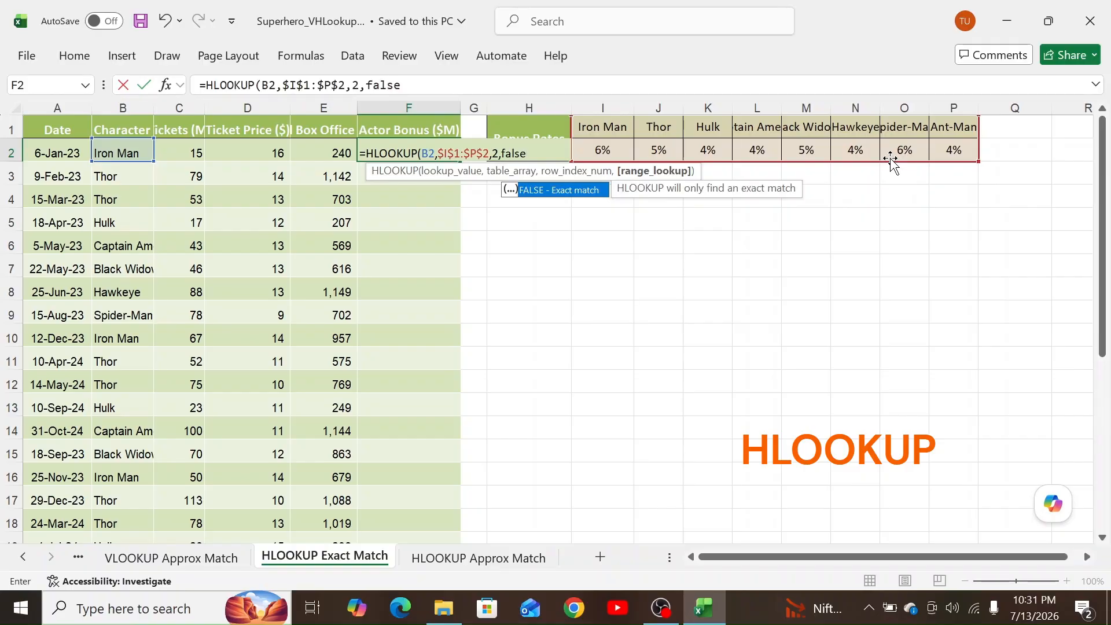
{"action": "type", "text": ")"}
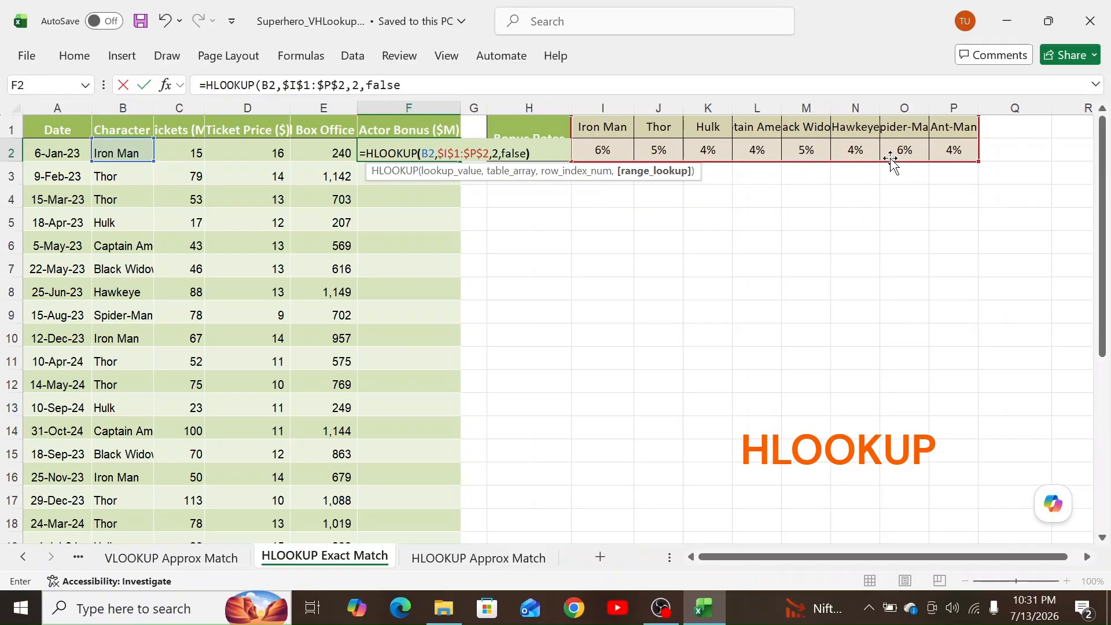
{"action": "key", "text": "Return"}
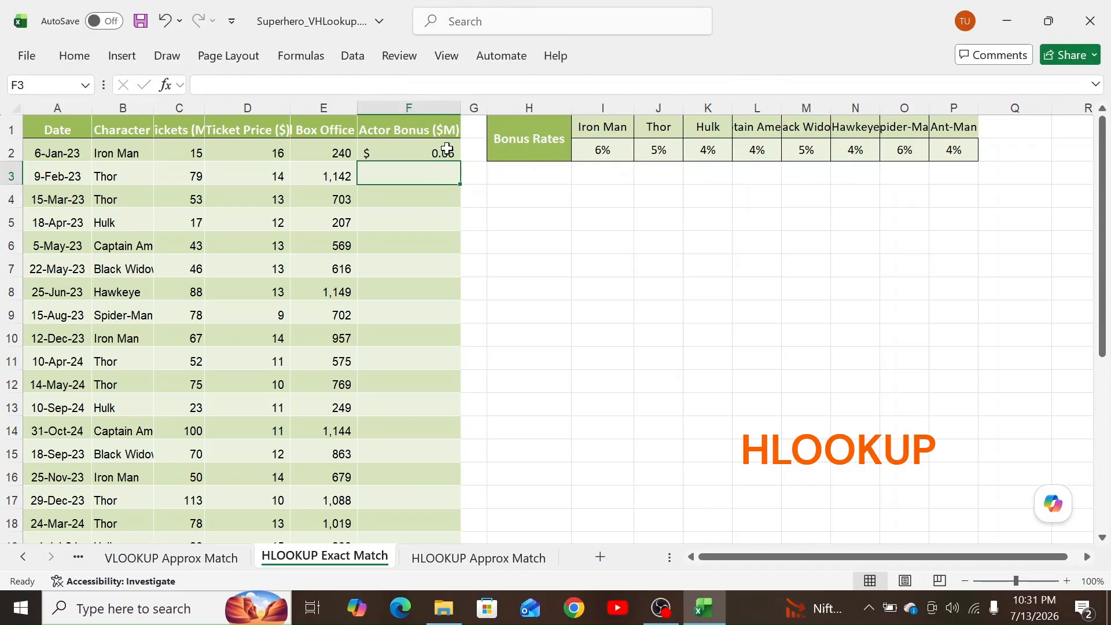
Copy the F2 rate lookup formula down through F18.
{"action": "left_click", "coordinate": [447, 150]}
{"action": "left_click_drag", "start_coordinate": [461, 162], "coordinate": [457, 527]}
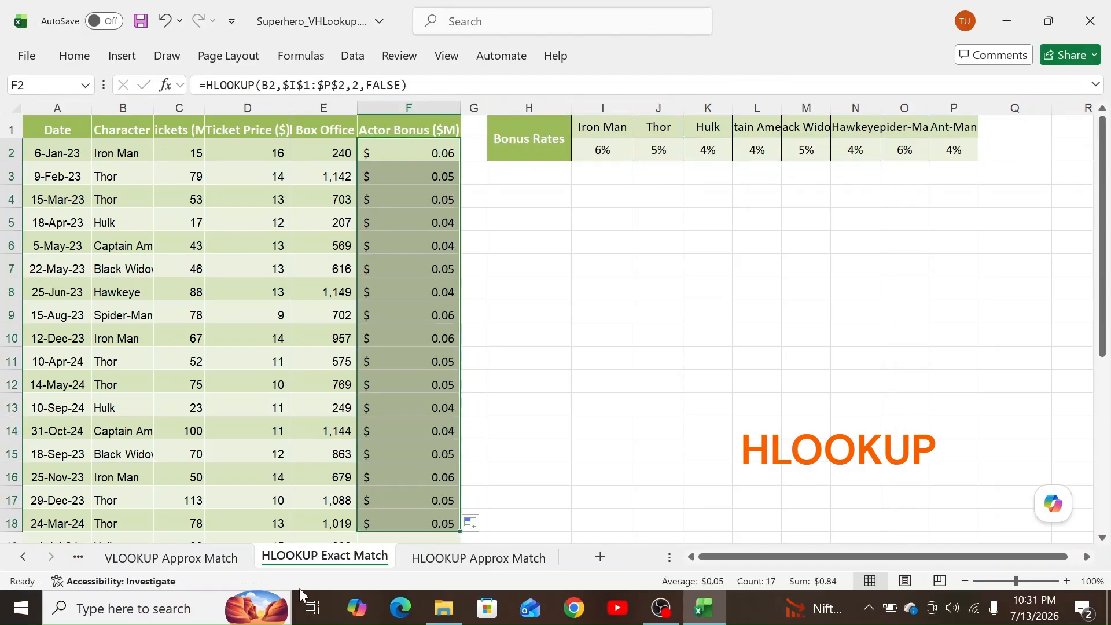
{"action": "left_click", "coordinate": [439, 152]}
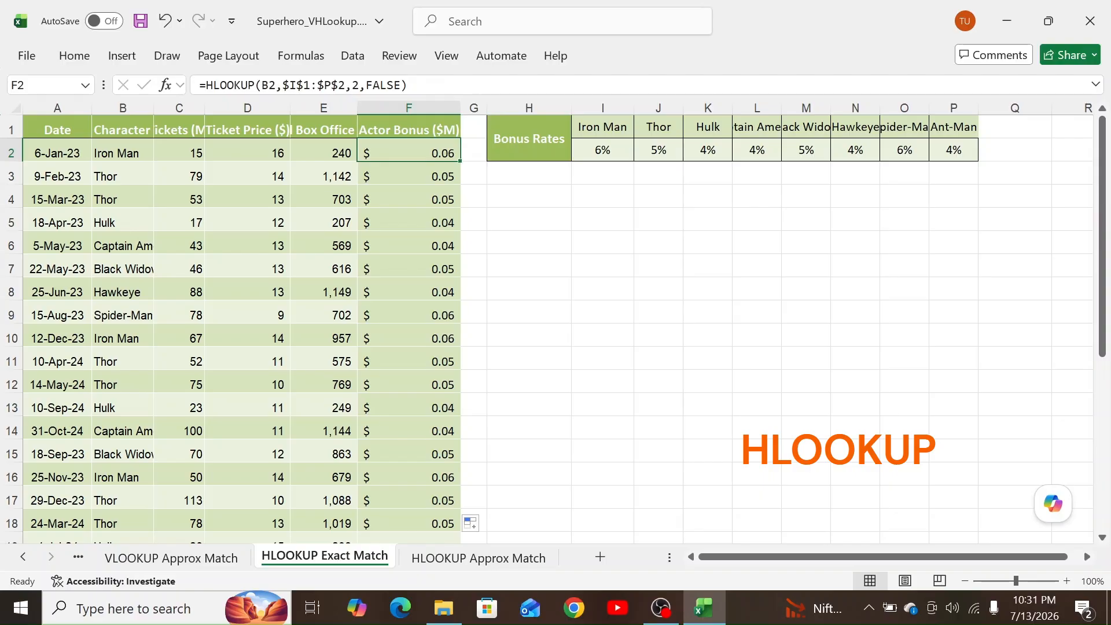
Make F2 multiply the rate by E2, refill it to F18, then go to HLOOKUP Approx Match.
{"action": "left_click", "coordinate": [412, 85]}
{"action": "type", "text": "*"}
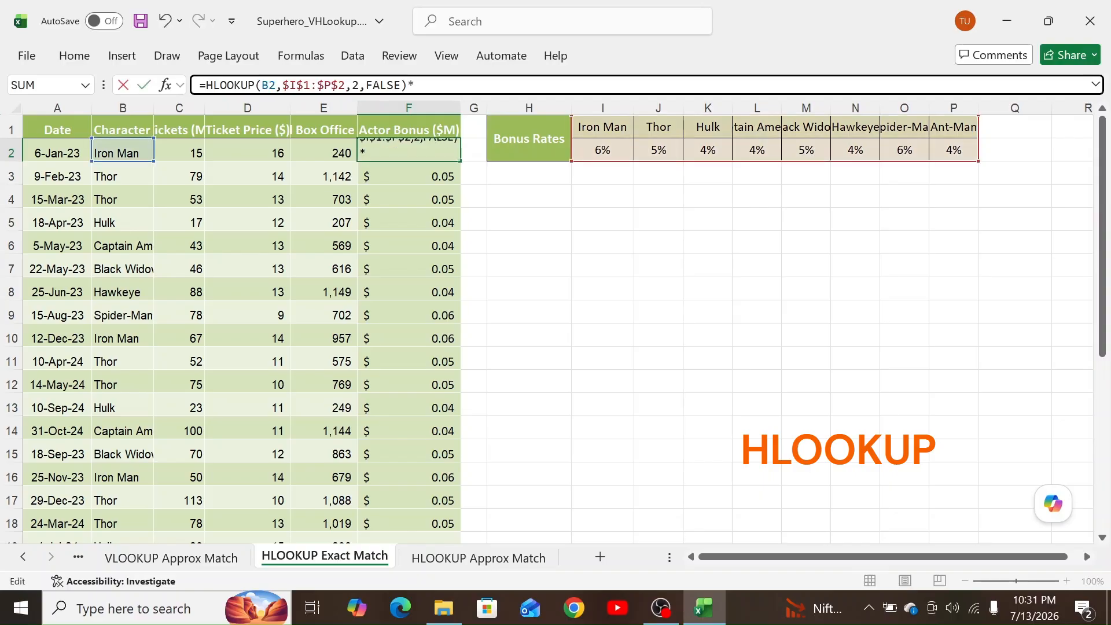
{"action": "left_click", "coordinate": [321, 150]}
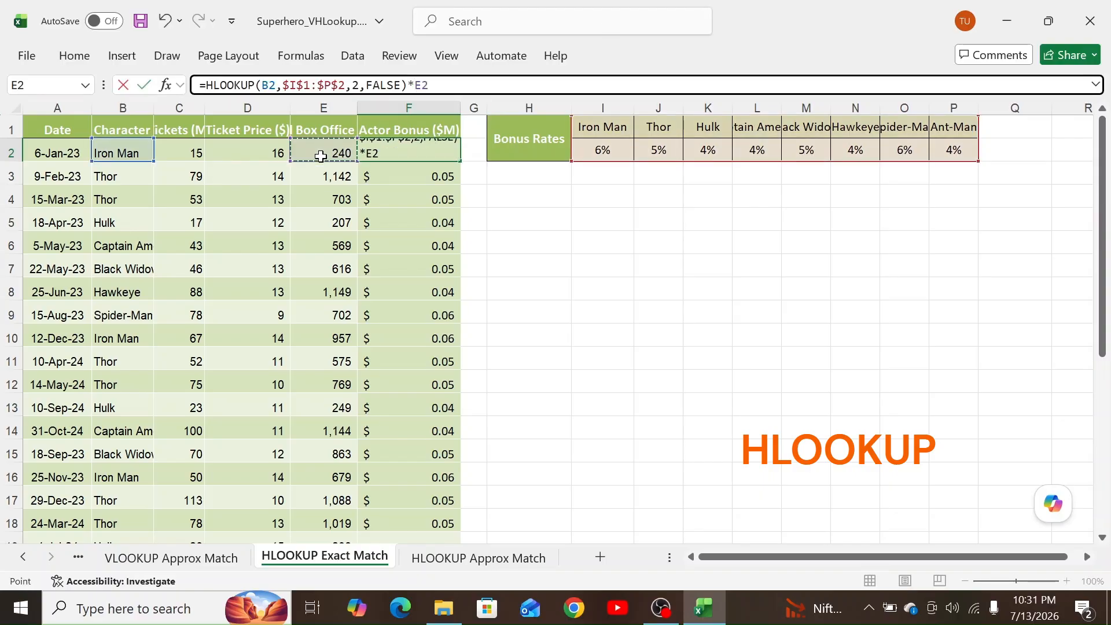
{"action": "key", "text": "Return"}
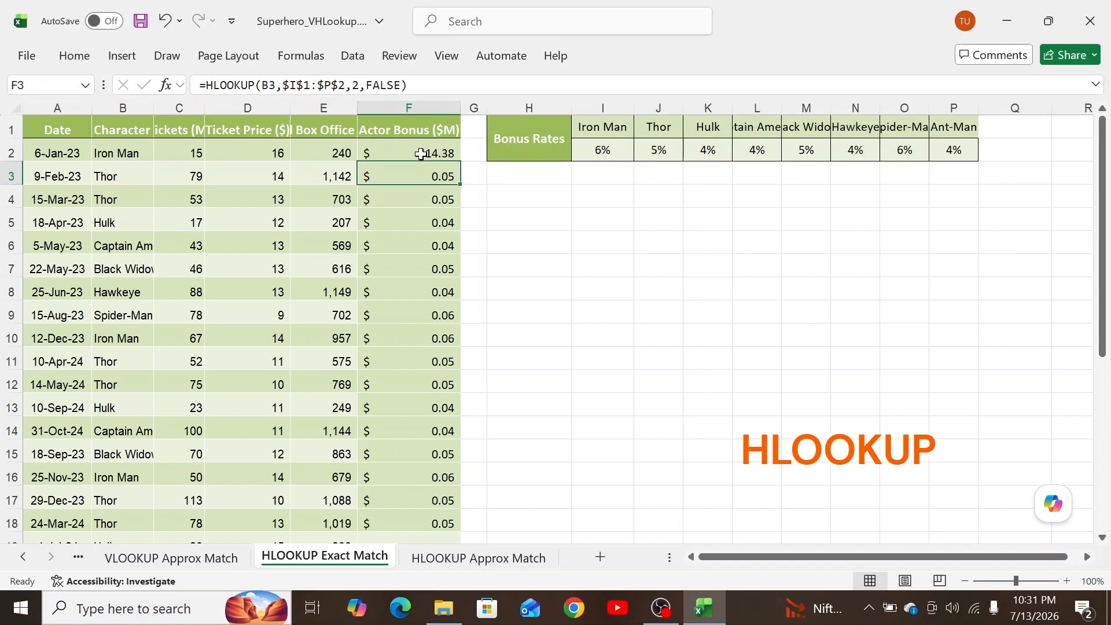
{"action": "left_click", "coordinate": [439, 152]}
{"action": "left_click_drag", "start_coordinate": [460, 162], "coordinate": [436, 514]}
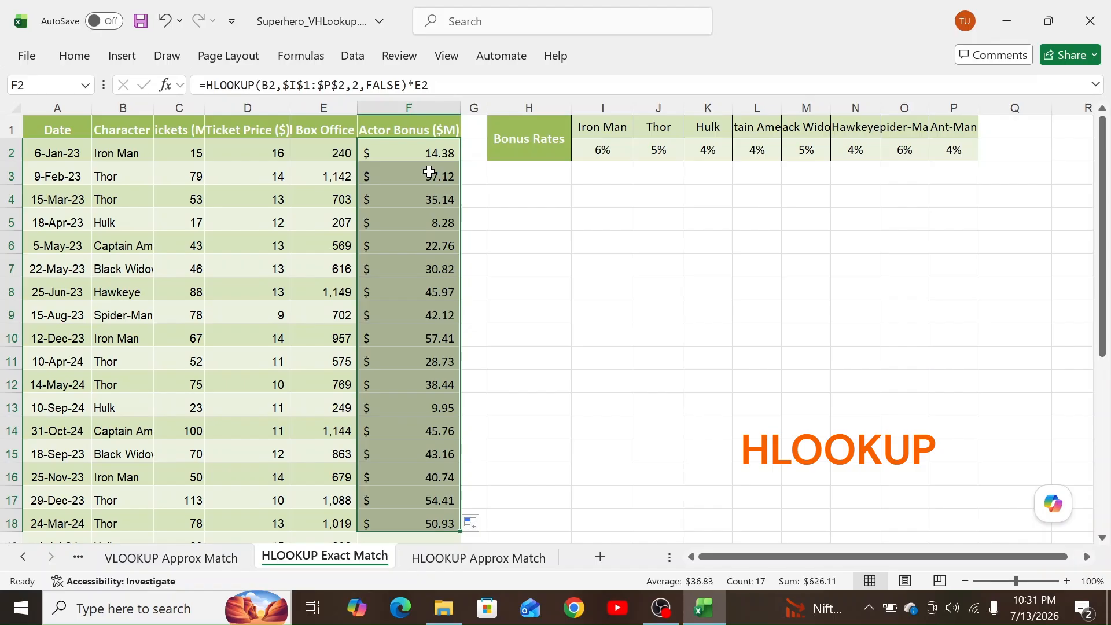
{"action": "left_click", "coordinate": [430, 155]}
{"action": "left_click", "coordinate": [473, 559]}
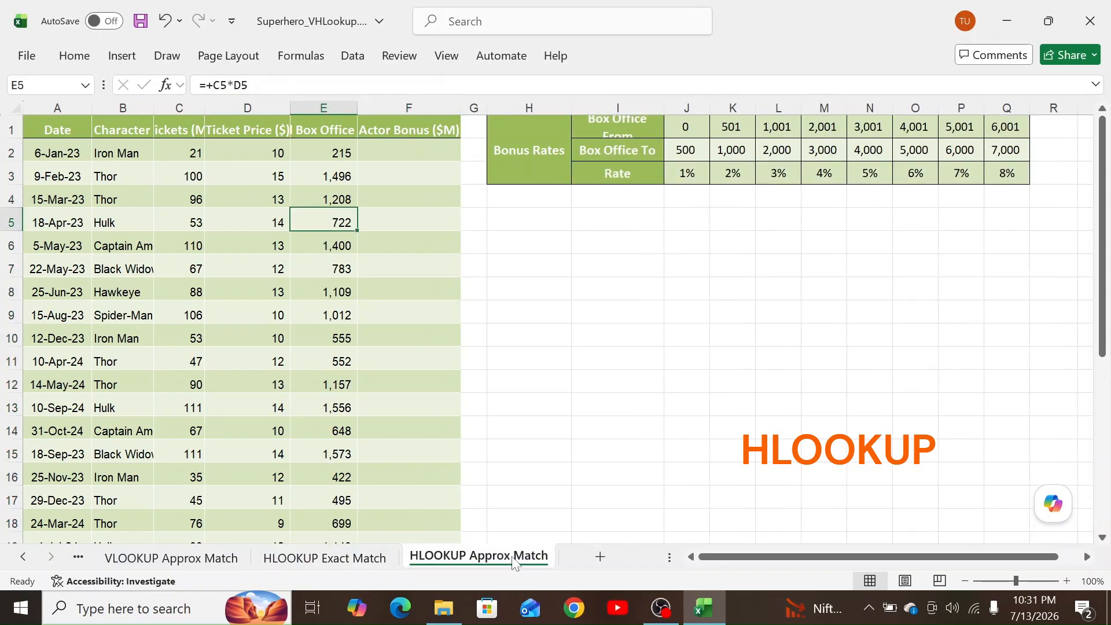
{"action": "left_click", "coordinate": [1103, 254]}
{"action": "left_click", "coordinate": [409, 153]}
Enter =HLOOKUP(E2,$J$1:$Q$3,3,TRUE) in F2, returning a 0.01 banded rate.
{"action": "type", "text": "=h"}
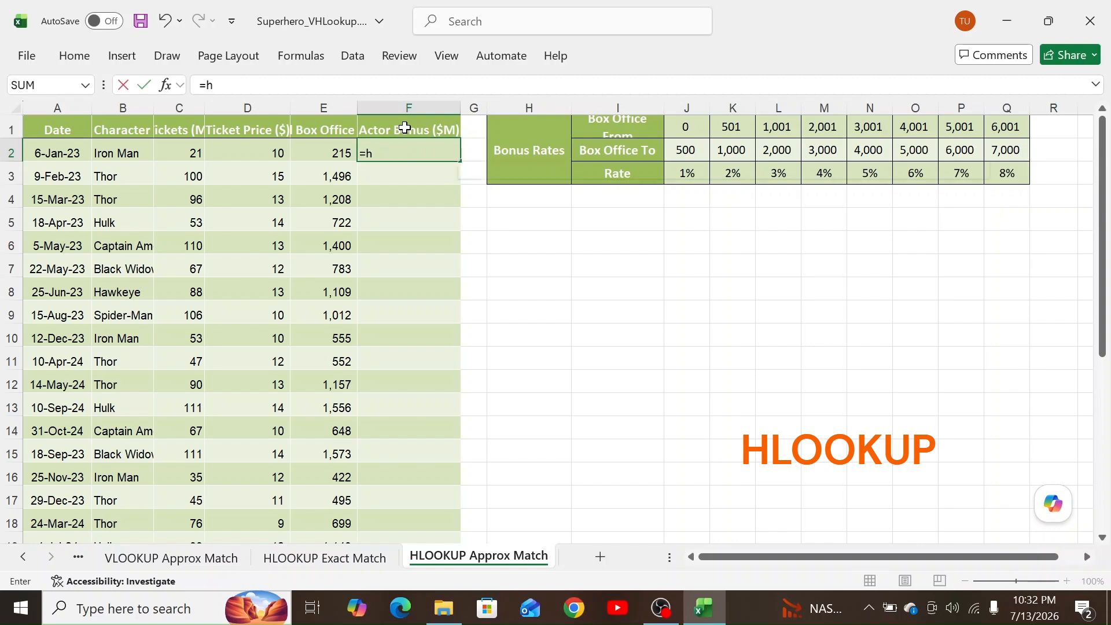
{"action": "type", "text": "lo"}
{"action": "key", "text": "Tab"}
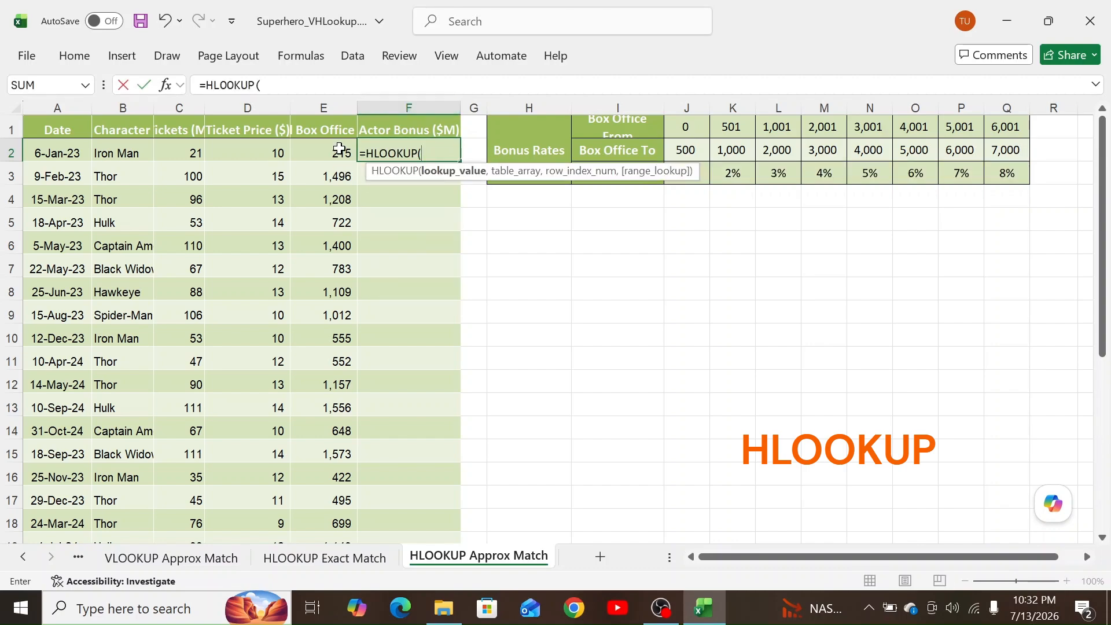
{"action": "left_click", "coordinate": [339, 149]}
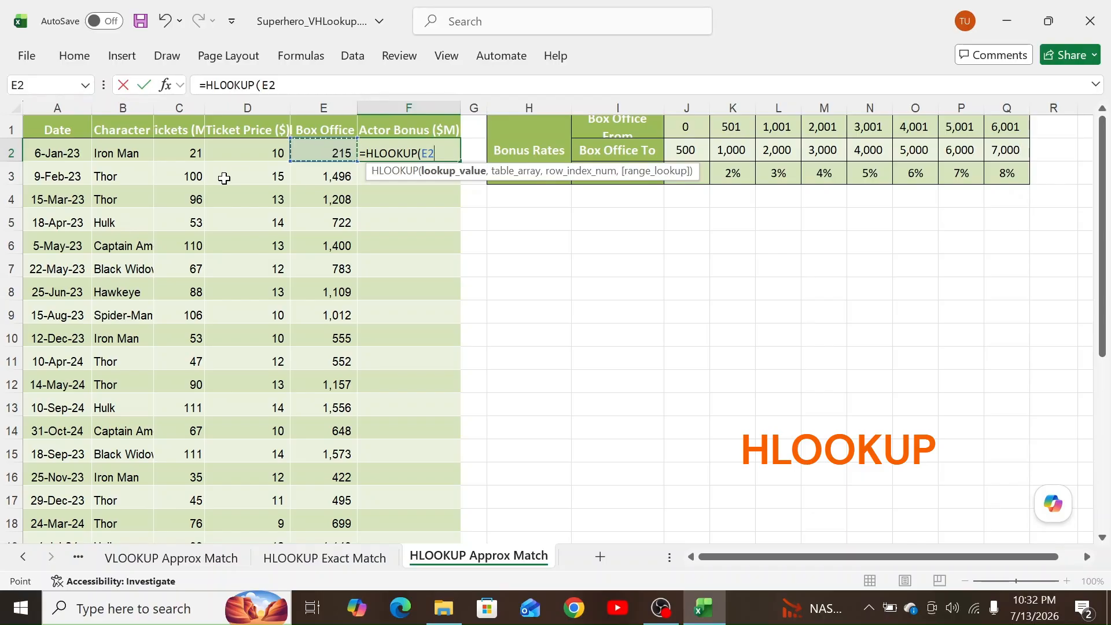
{"action": "type", "text": ","}
{"action": "left_click_drag", "start_coordinate": [694, 130], "coordinate": [1008, 182]}
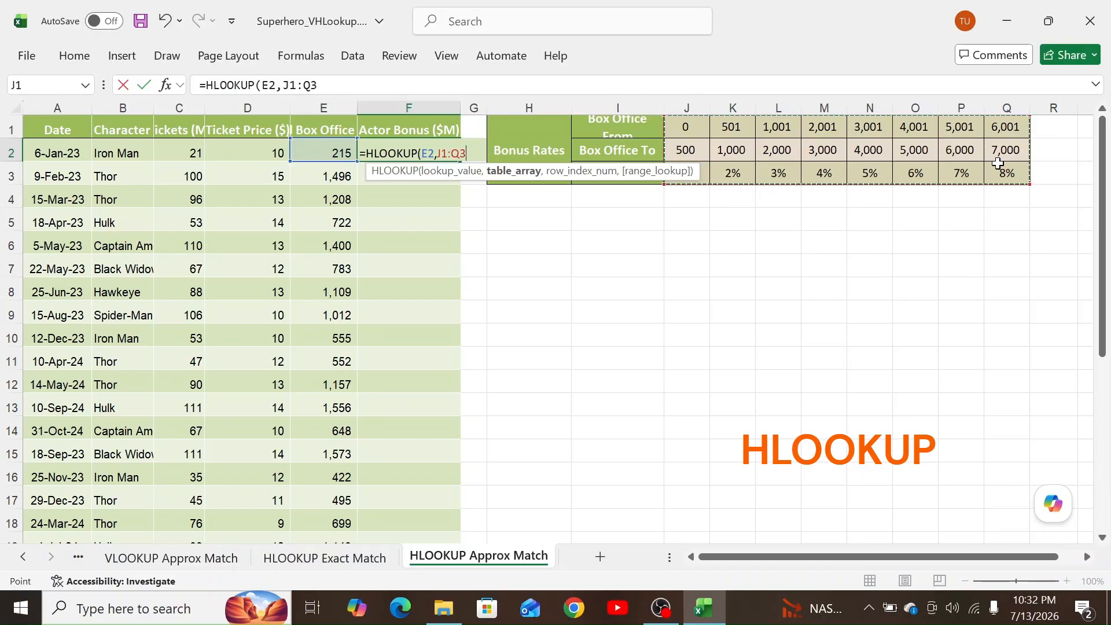
{"action": "key", "text": "F4"}
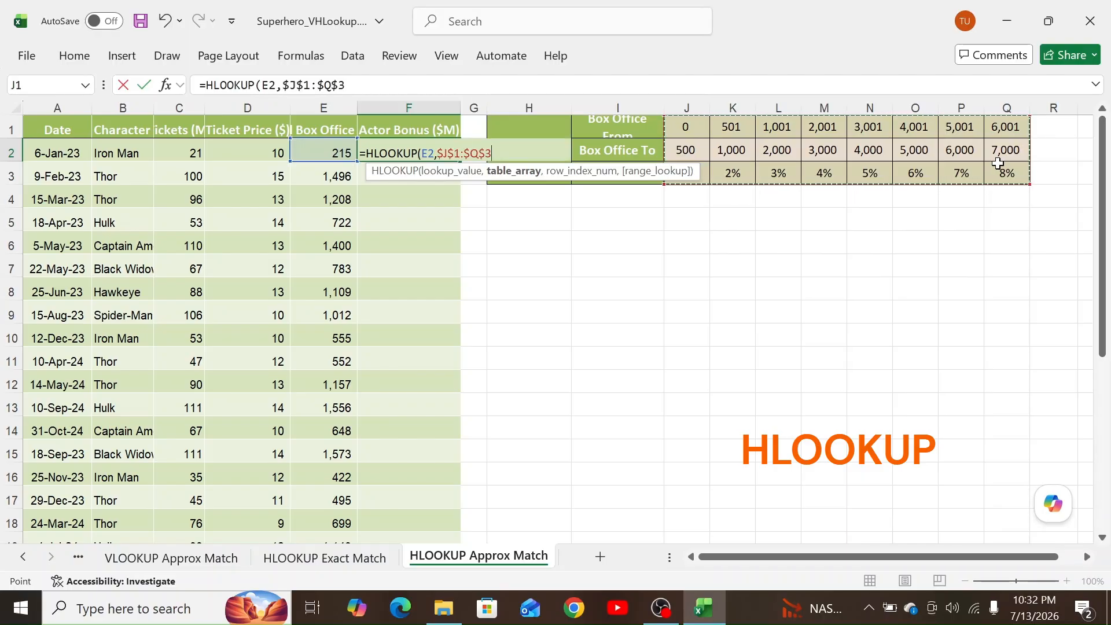
{"action": "type", "text": ",3"}
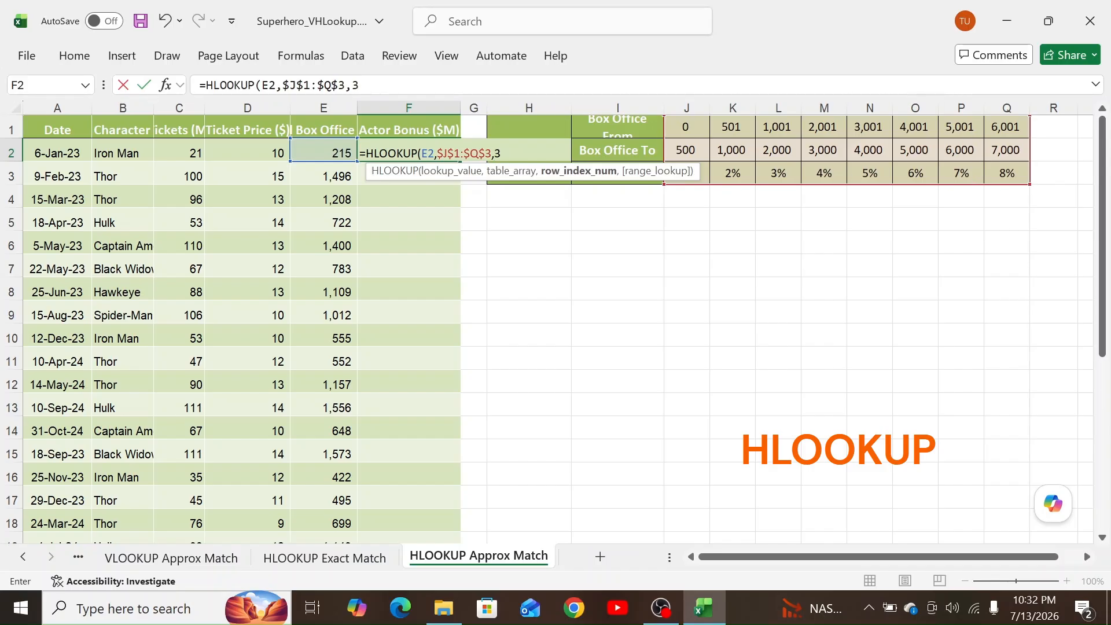
{"action": "type", "text": ","}
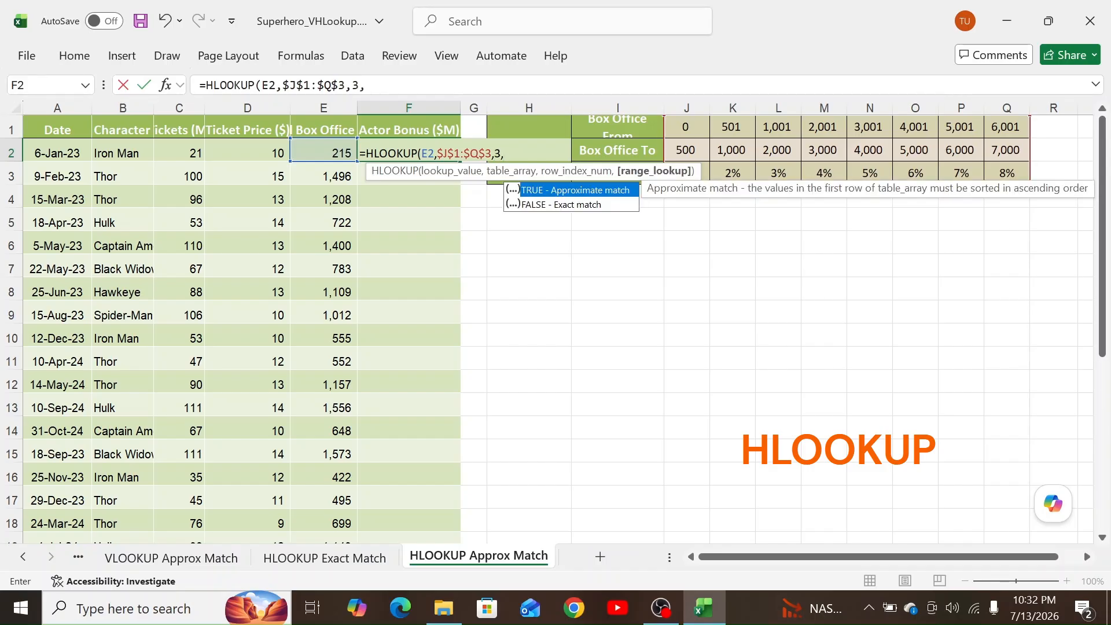
{"action": "type", "text": "true"}
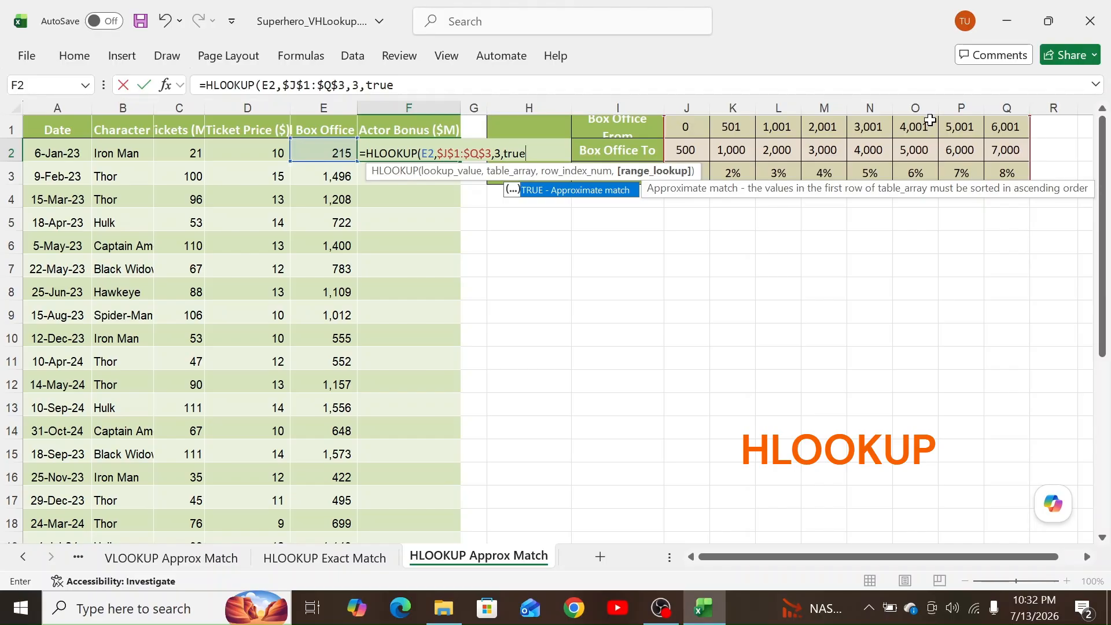
{"action": "type", "text": ")"}
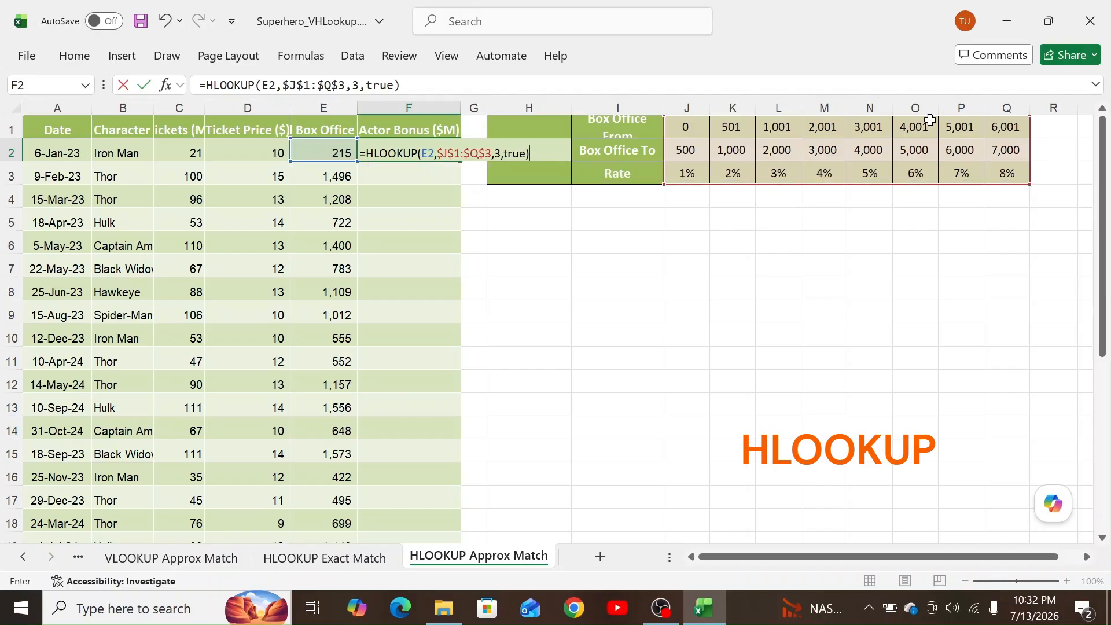
{"action": "key", "text": "Return"}
{"action": "left_click", "coordinate": [454, 155]}
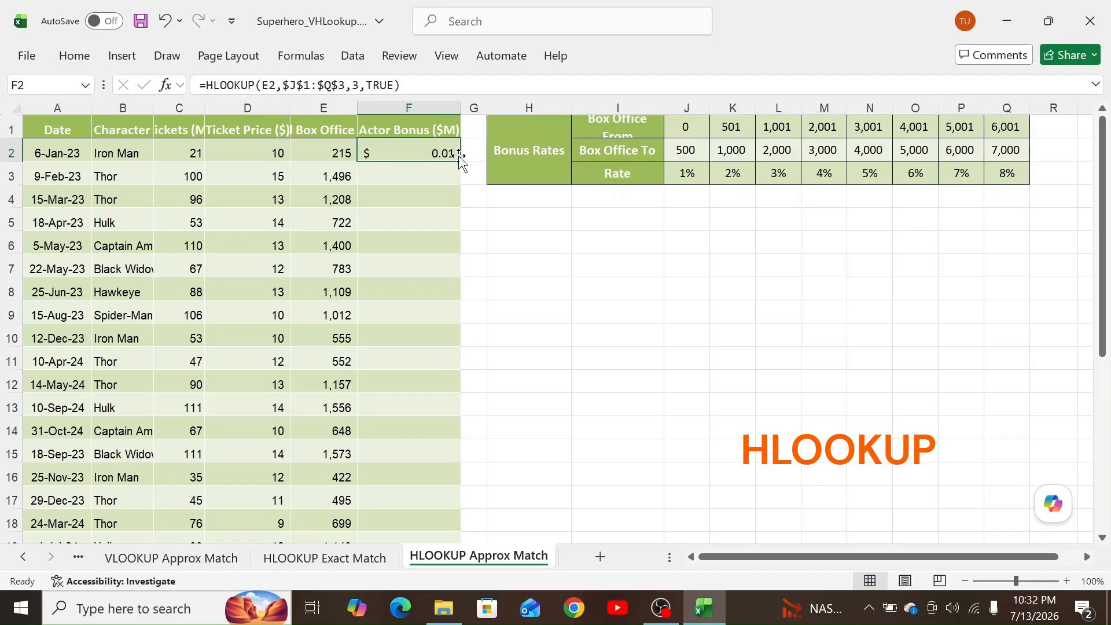
Change F2 to the banded rate times box office in E2 and fill it through F17.
{"action": "left_click_drag", "start_coordinate": [460, 161], "coordinate": [443, 508]}
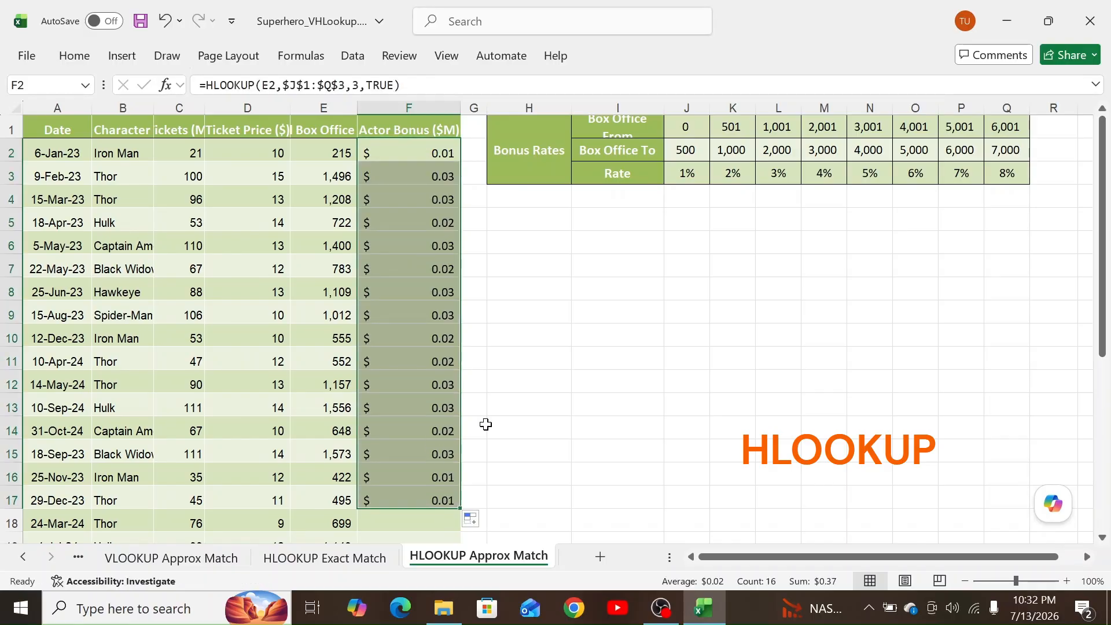
{"action": "left_click", "coordinate": [441, 153]}
{"action": "left_click", "coordinate": [408, 85]}
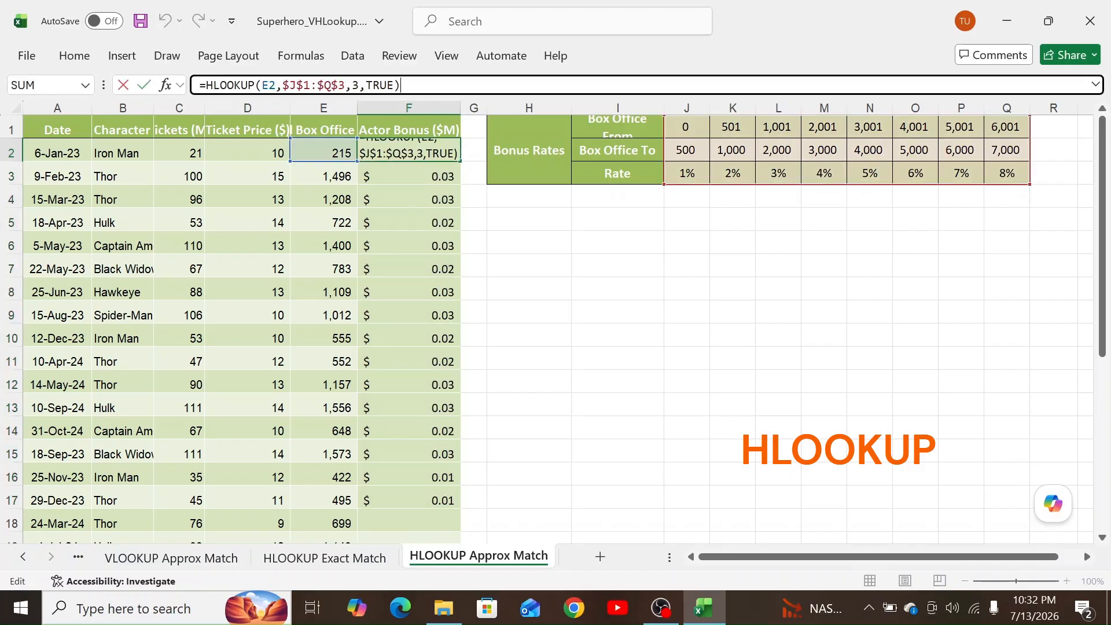
{"action": "type", "text": "*"}
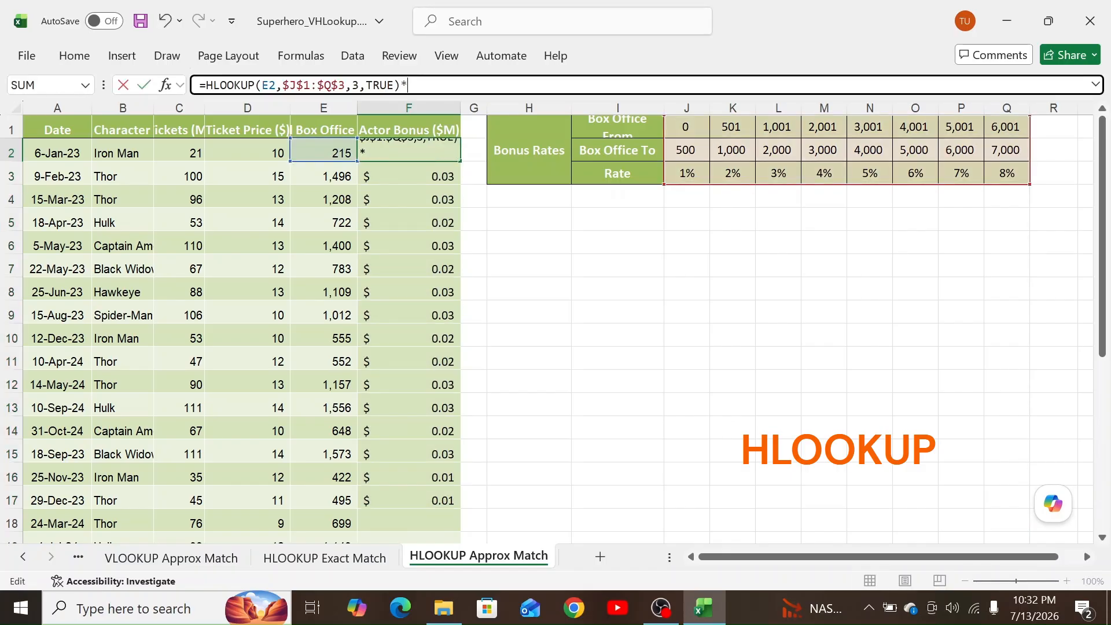
{"action": "left_click", "coordinate": [323, 152]}
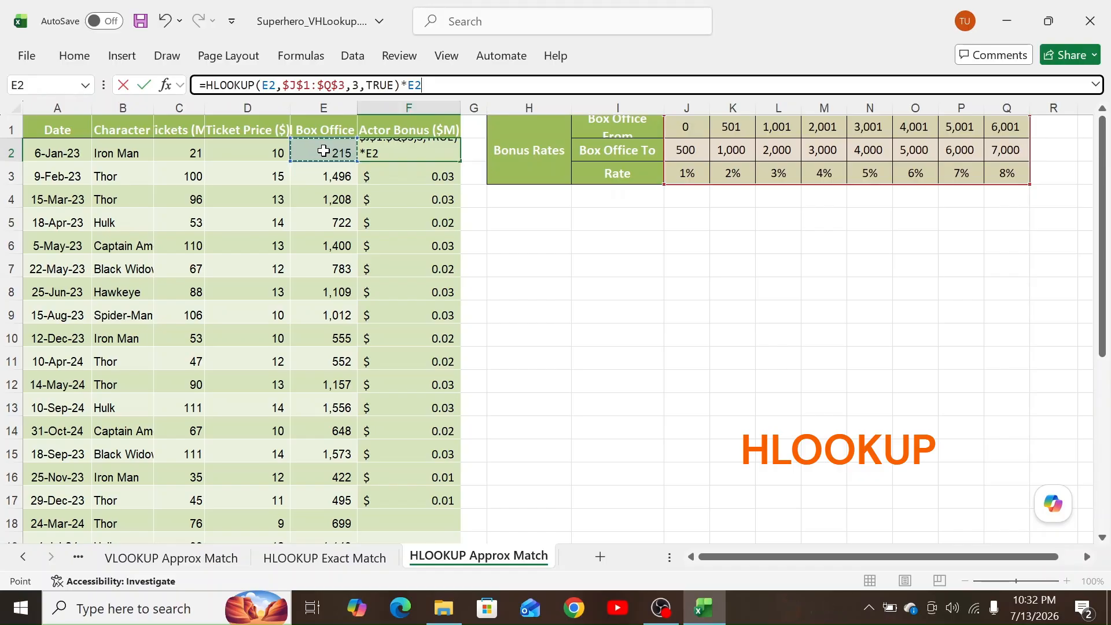
{"action": "key", "text": "Return"}
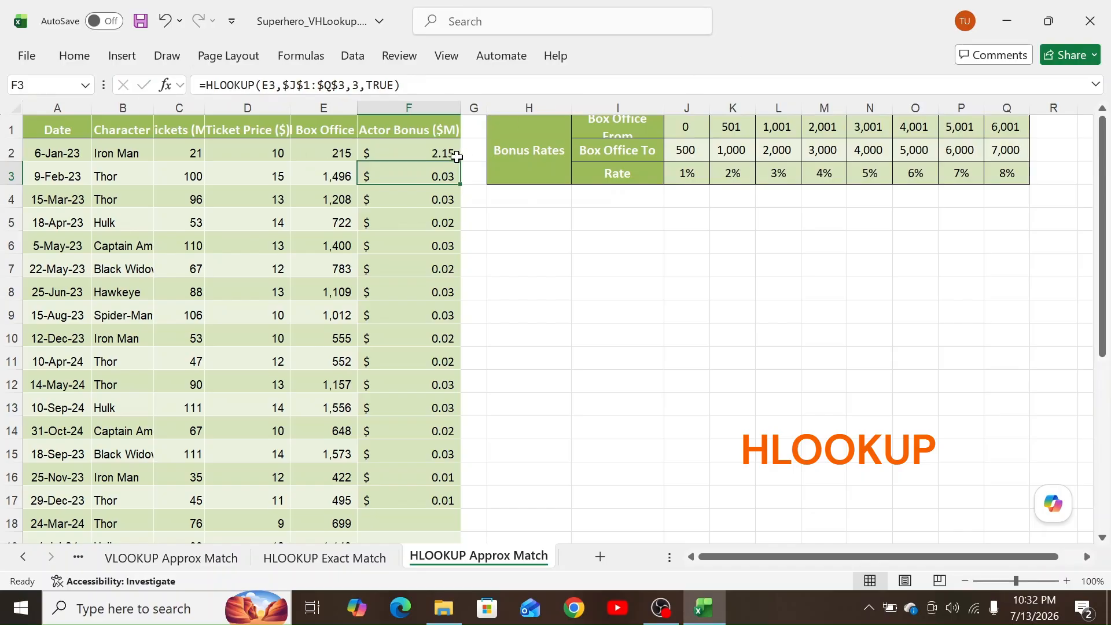
{"action": "left_click", "coordinate": [455, 155]}
{"action": "left_click_drag", "start_coordinate": [460, 165], "coordinate": [461, 509]}
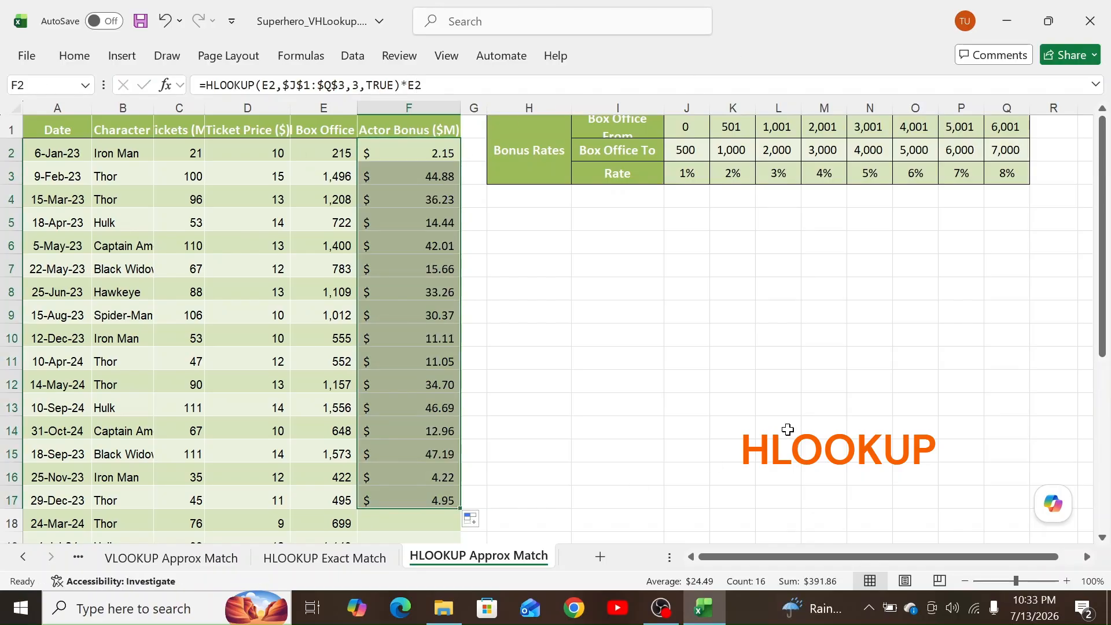